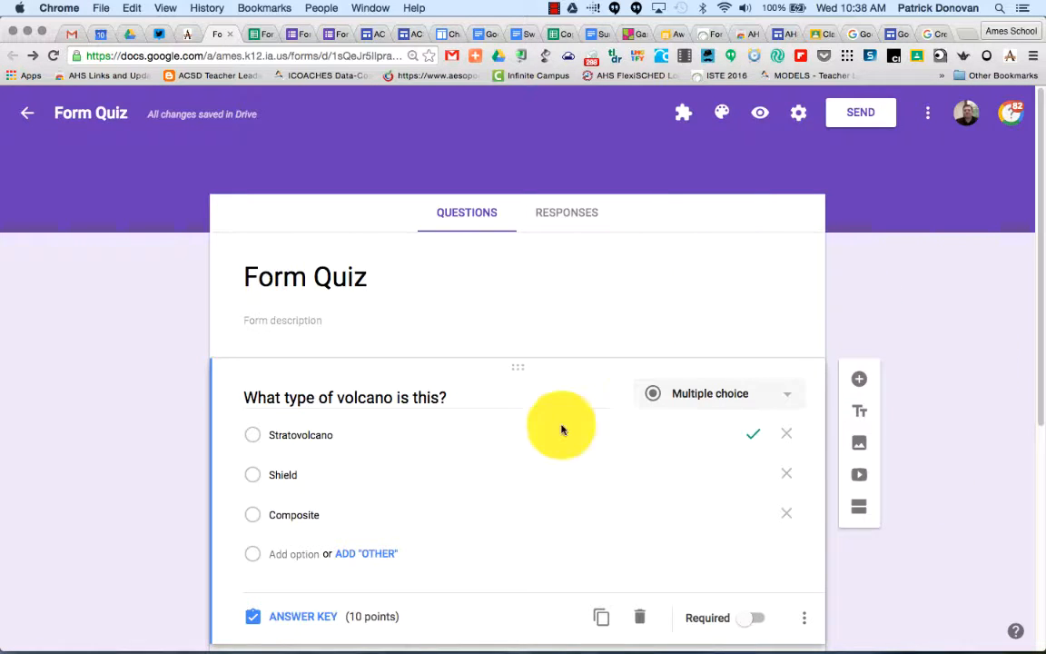
# Scroll through the form to review the volcano, short answer and checkbox questions.
pyautogui.scroll(-3, 547, 312)
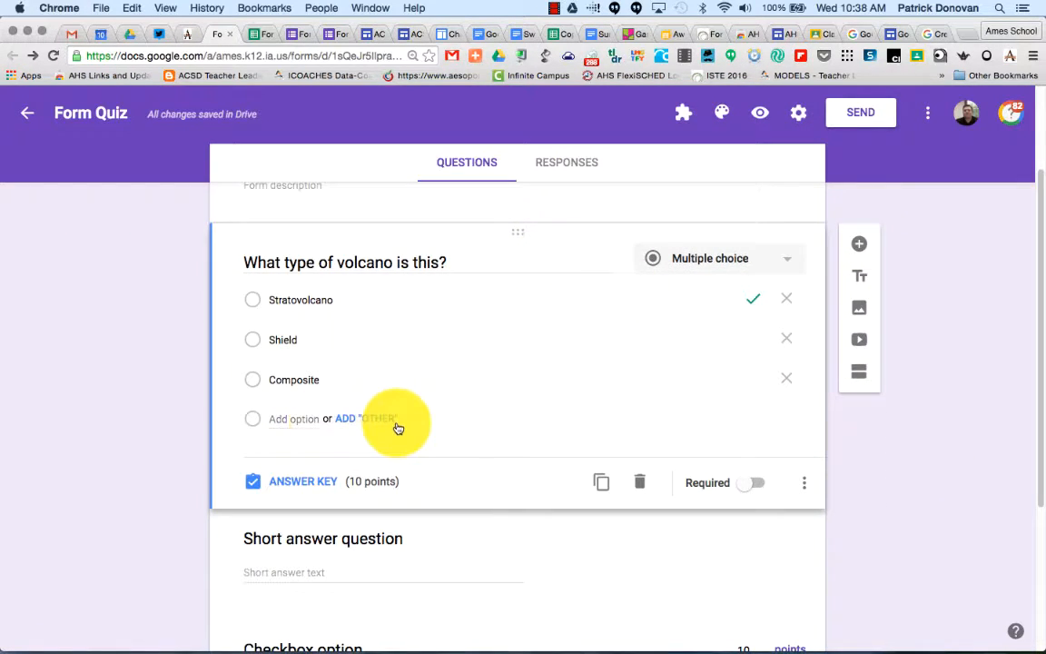
pyautogui.scroll(-5, 392, 425)
pyautogui.scroll(-1, 347, 397)
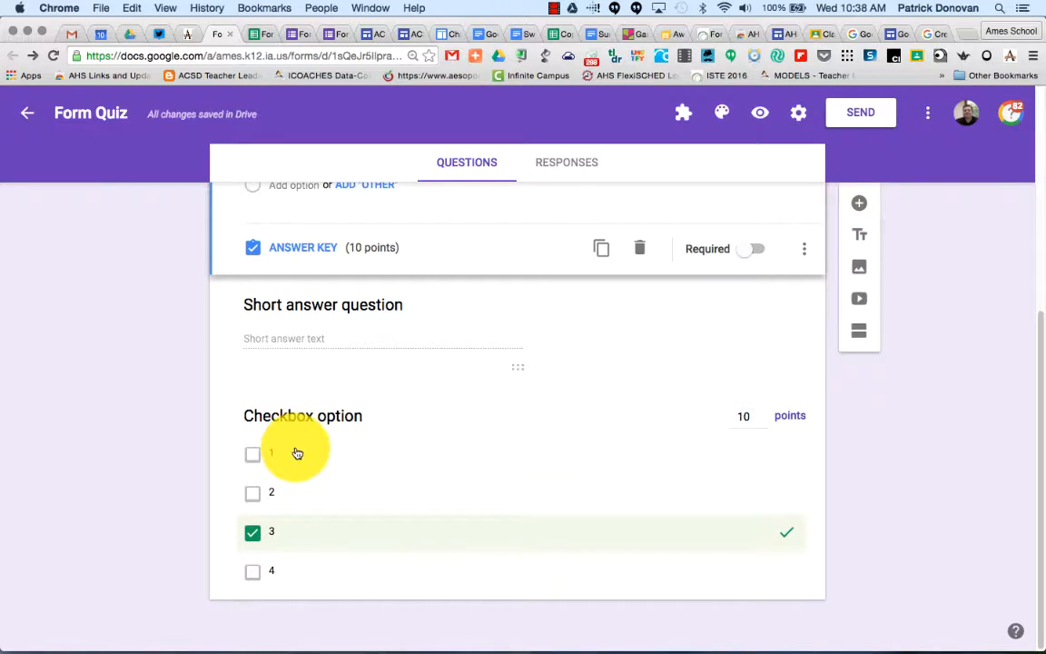
pyautogui.scroll(8, 397, 528)
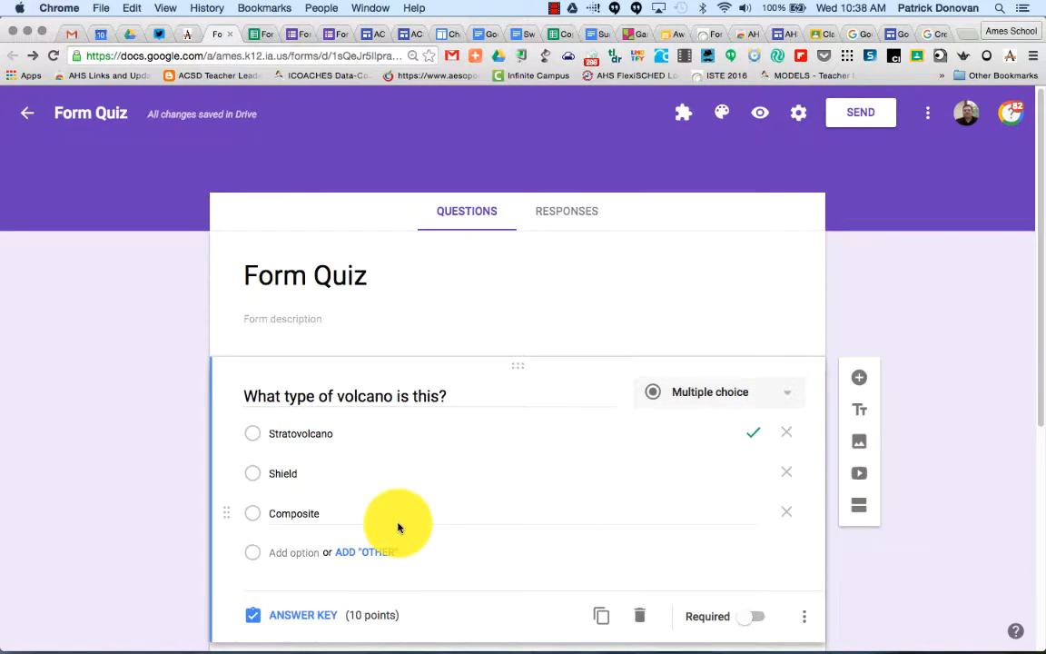
pyautogui.scroll(-1, 560, 443)
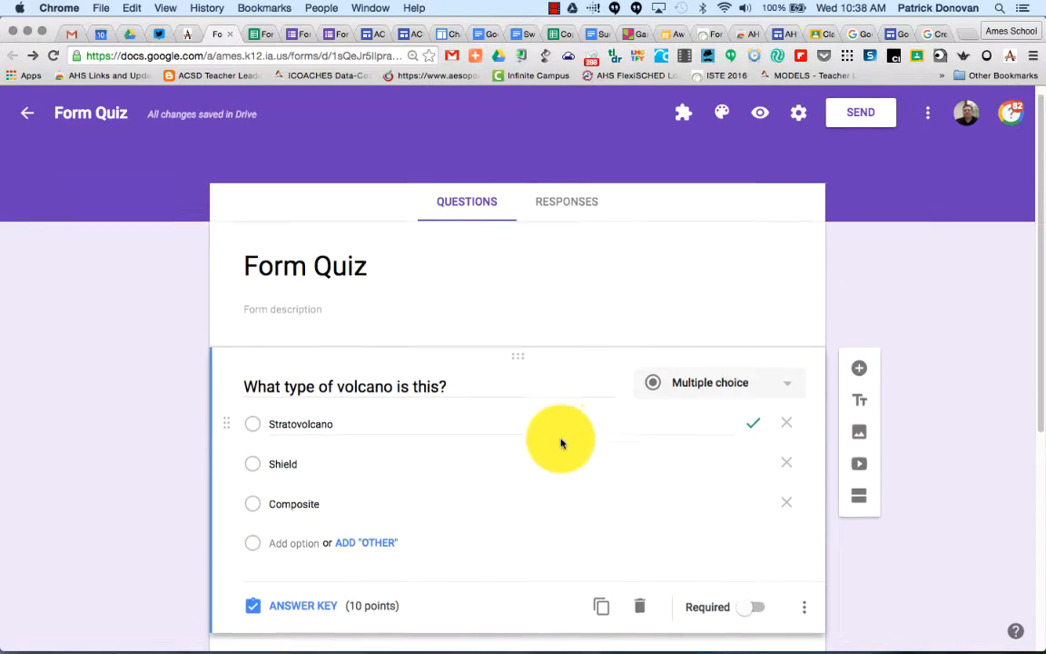
pyautogui.scroll(-5, 560, 443)
pyautogui.scroll(4, 556, 217)
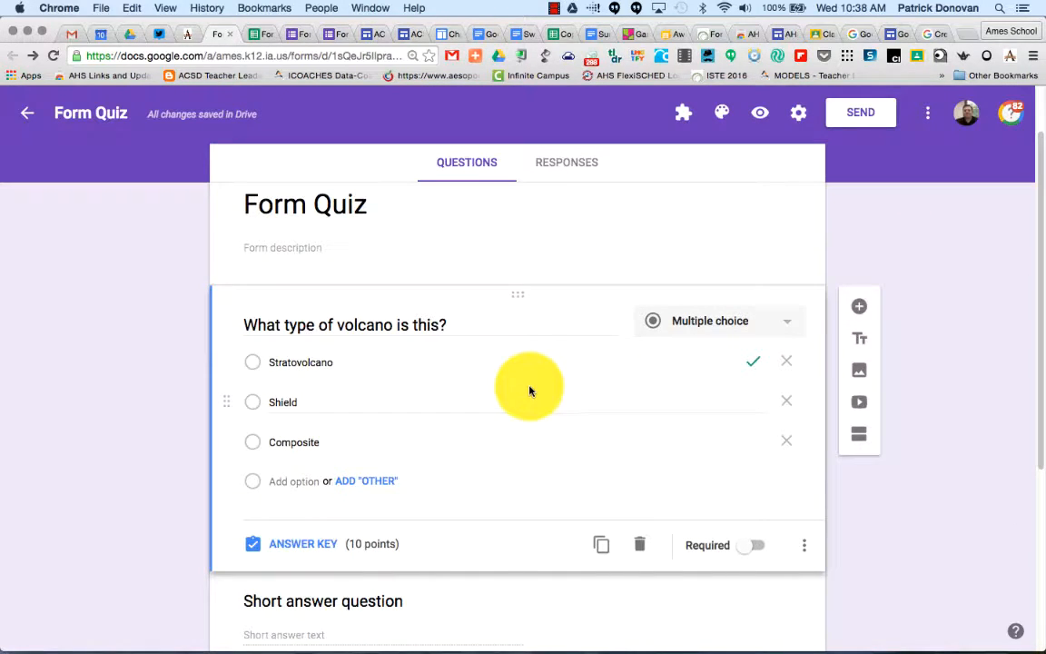
pyautogui.scroll(1, 529, 391)
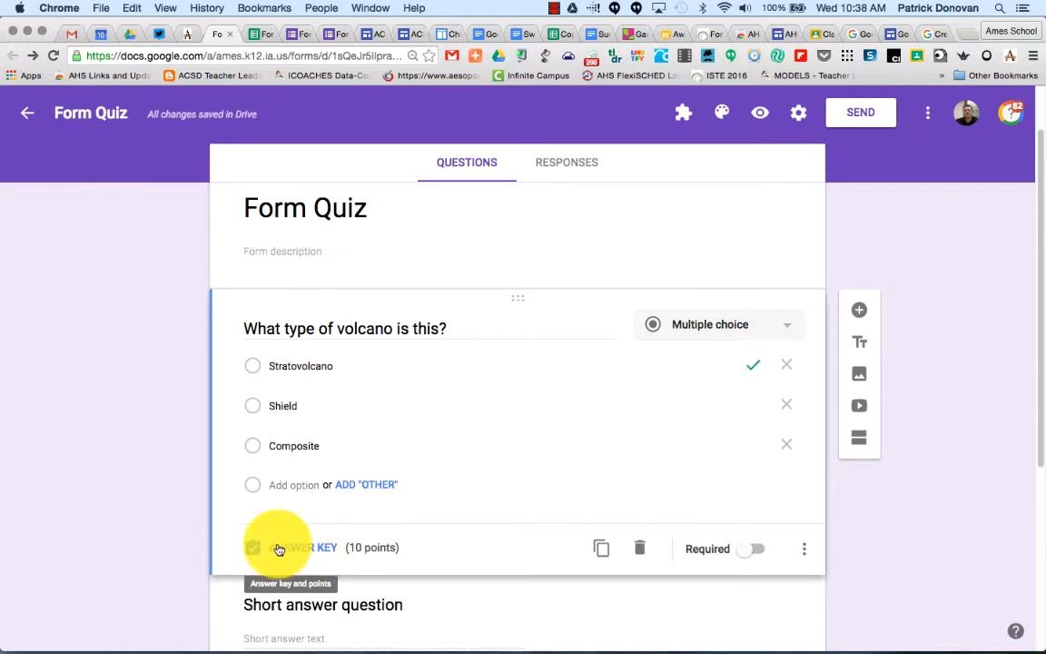
# Open the form settings and turn on collecting email addresses.
pyautogui.click(800, 115)
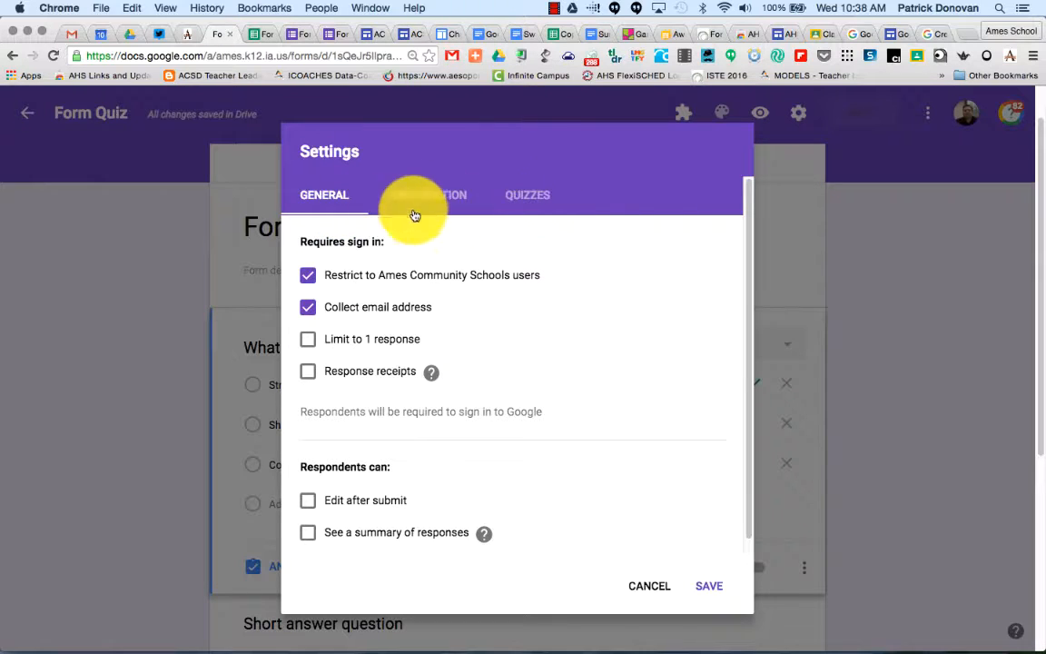
pyautogui.click(310, 311)
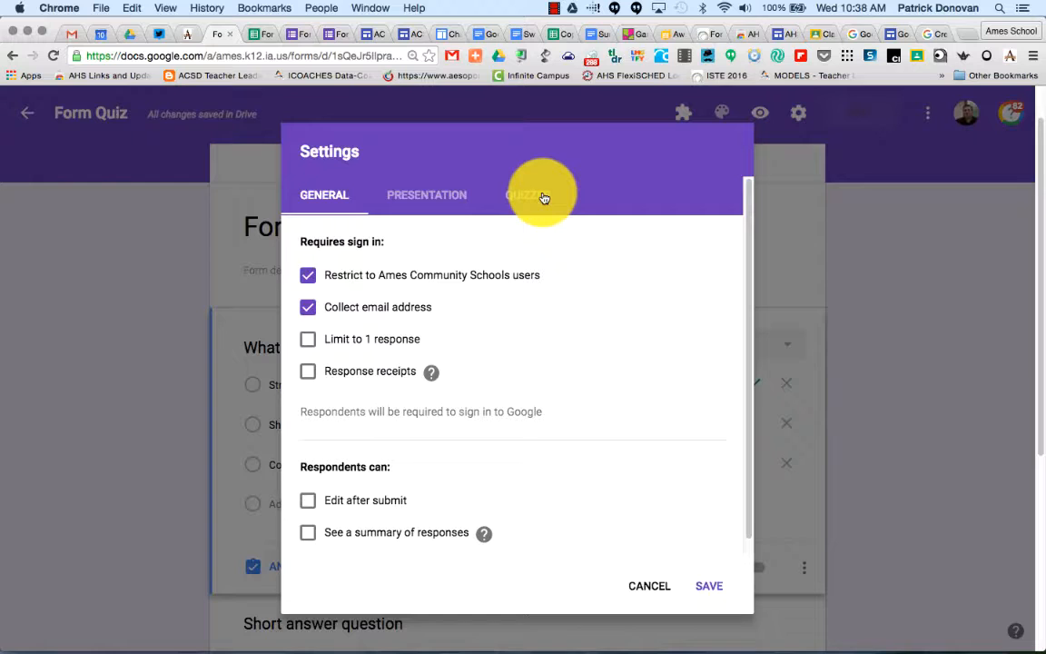
# In the quiz settings, release grades immediately after each submission, let respondents see correct answers, and save.
pyautogui.click(544, 197)
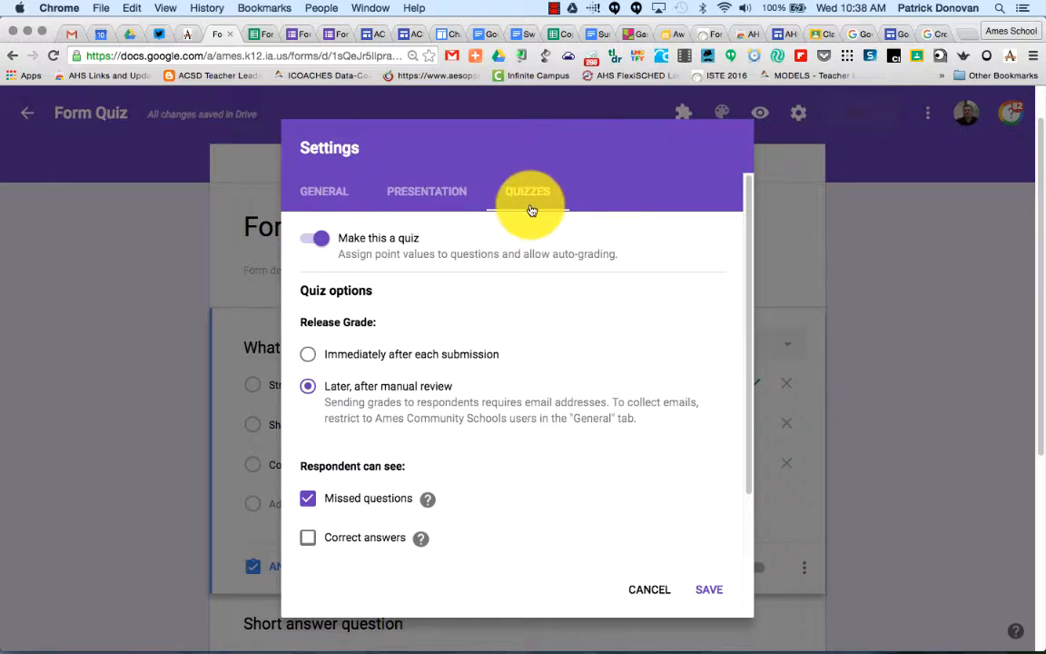
pyautogui.click(313, 240)
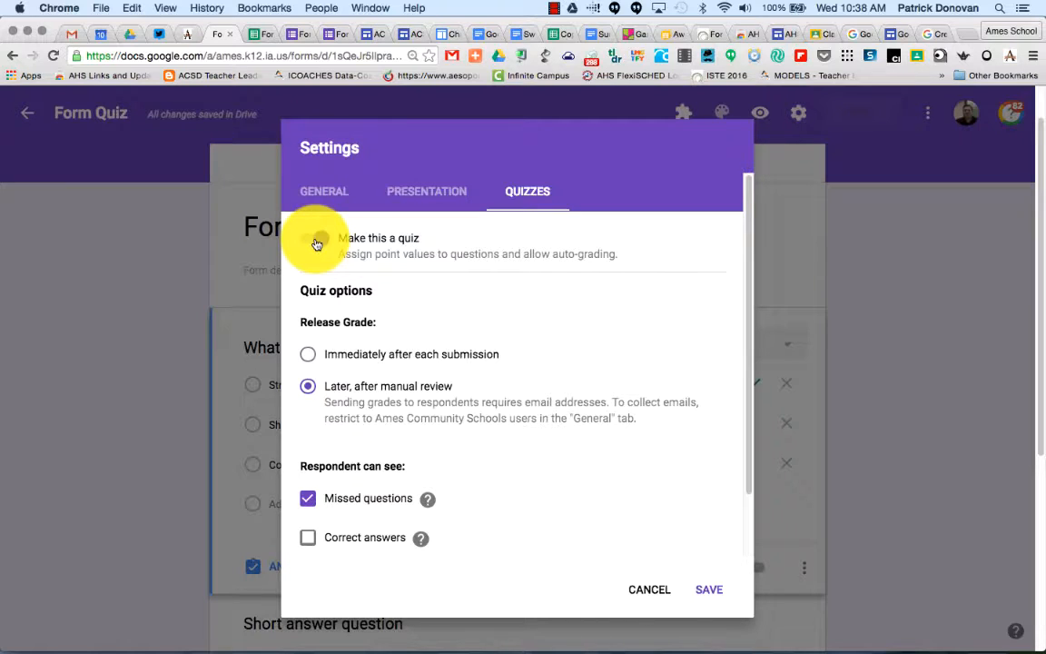
pyautogui.scroll(-2, 318, 238)
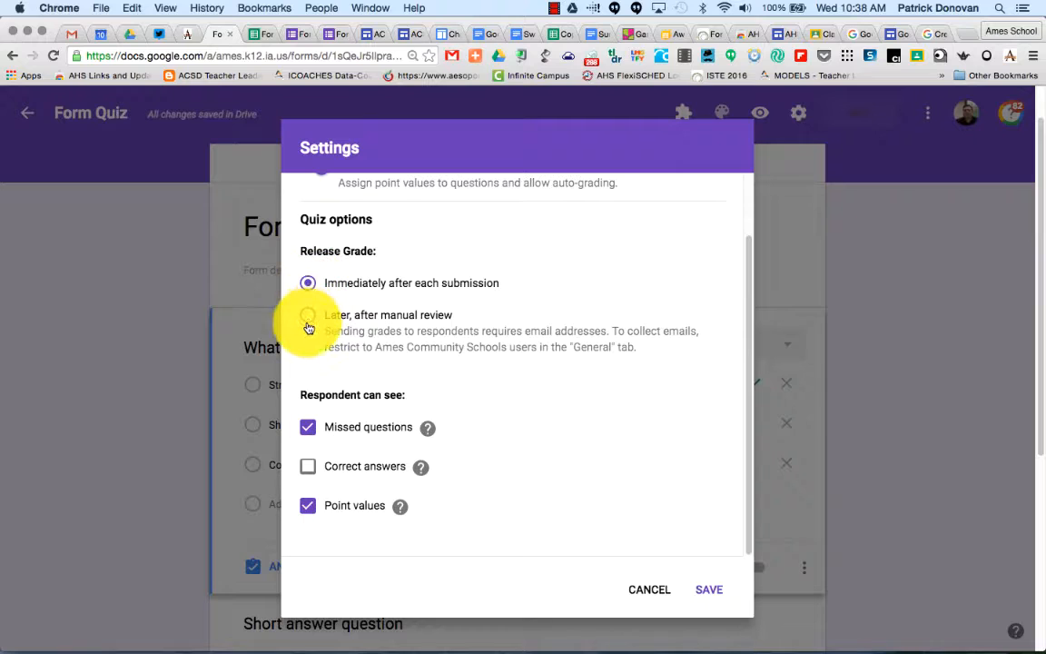
pyautogui.click(308, 323)
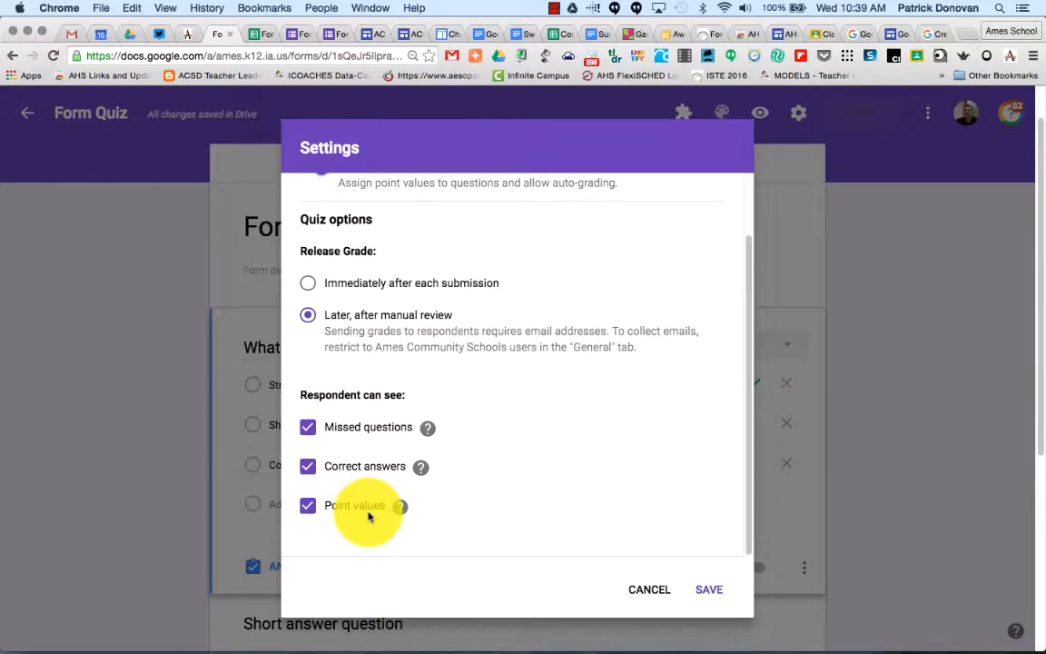
pyautogui.scroll(2, 381, 399)
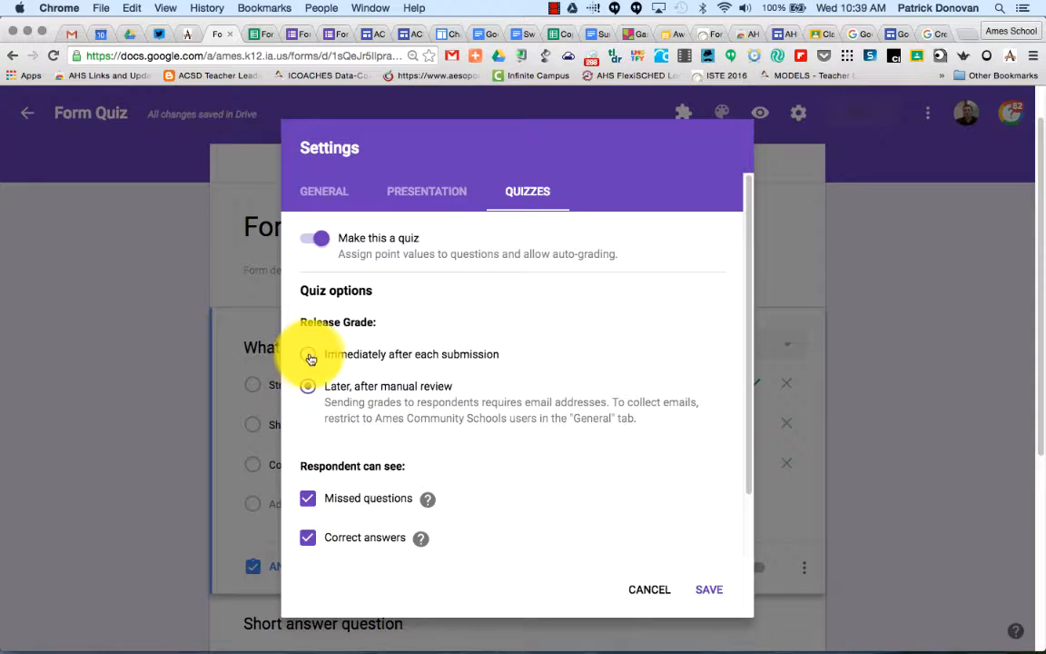
pyautogui.click(309, 356)
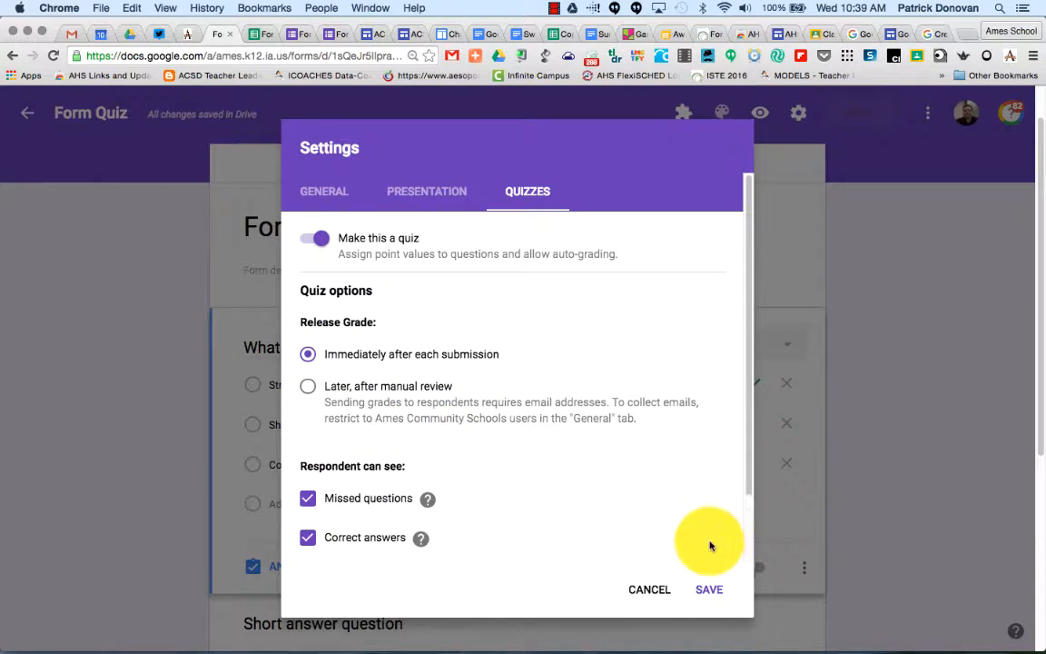
pyautogui.click(710, 590)
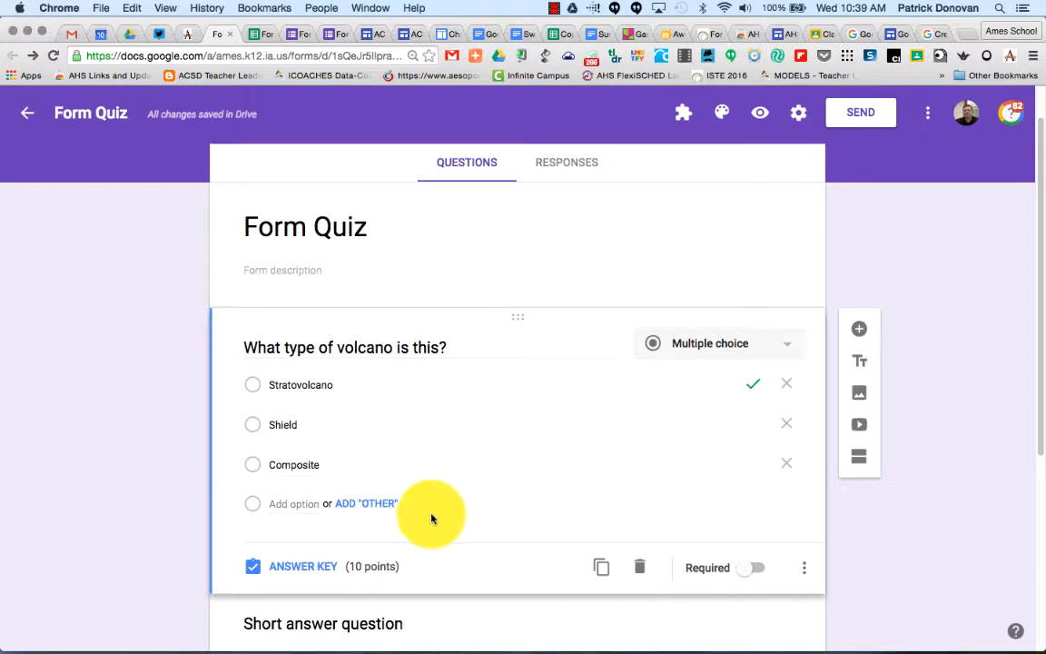
# Open the volcano question's answer key and set its value to 5 points.
pyautogui.click(320, 567)
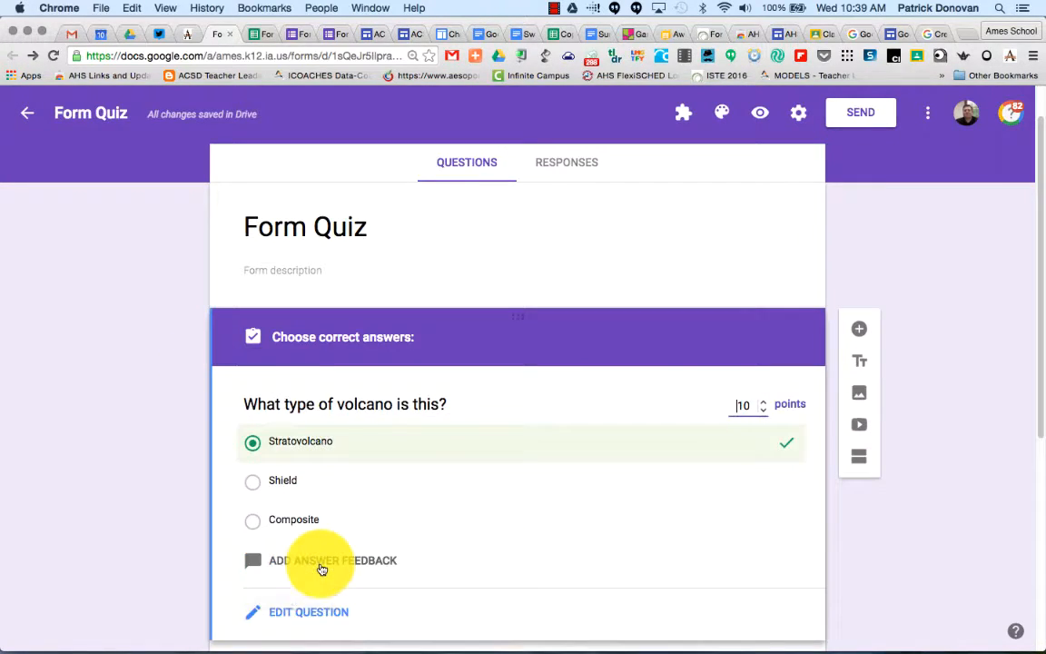
pyautogui.doubleClick(746, 404)
pyautogui.write('5')
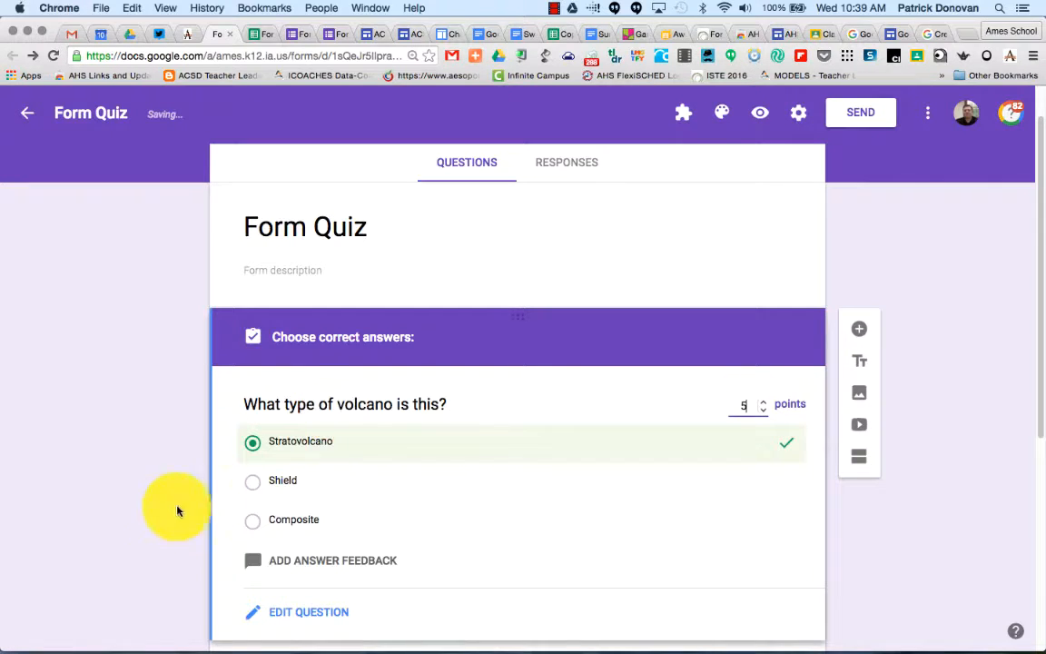
# Toggle Shield as an additional correct answer for the volcano question and clear it again.
pyautogui.click(317, 479)
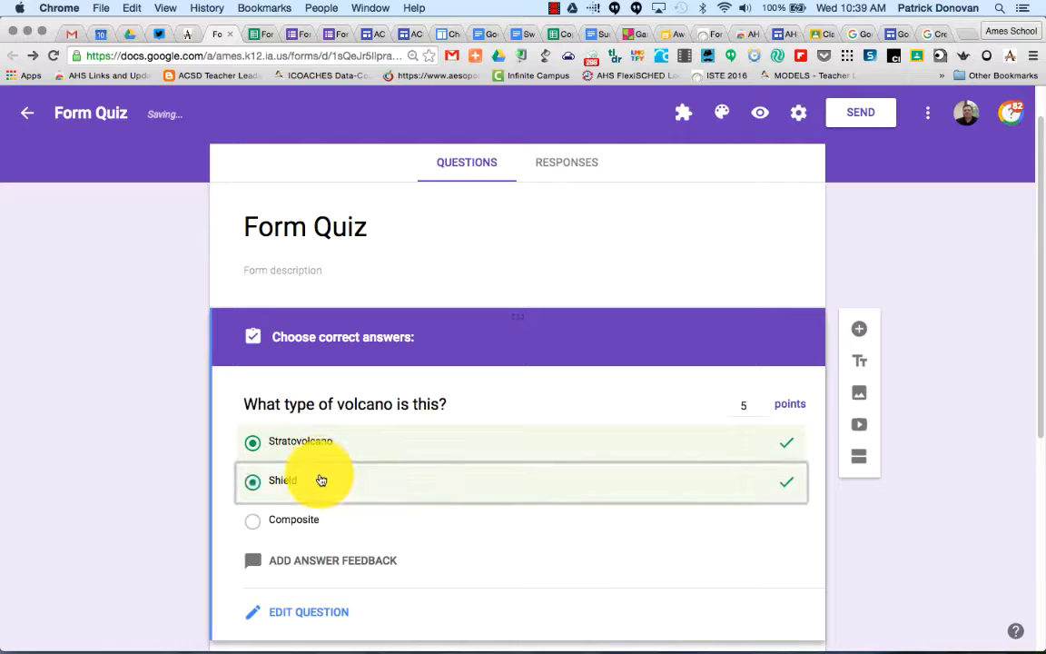
pyautogui.click(359, 439)
pyautogui.click(364, 481)
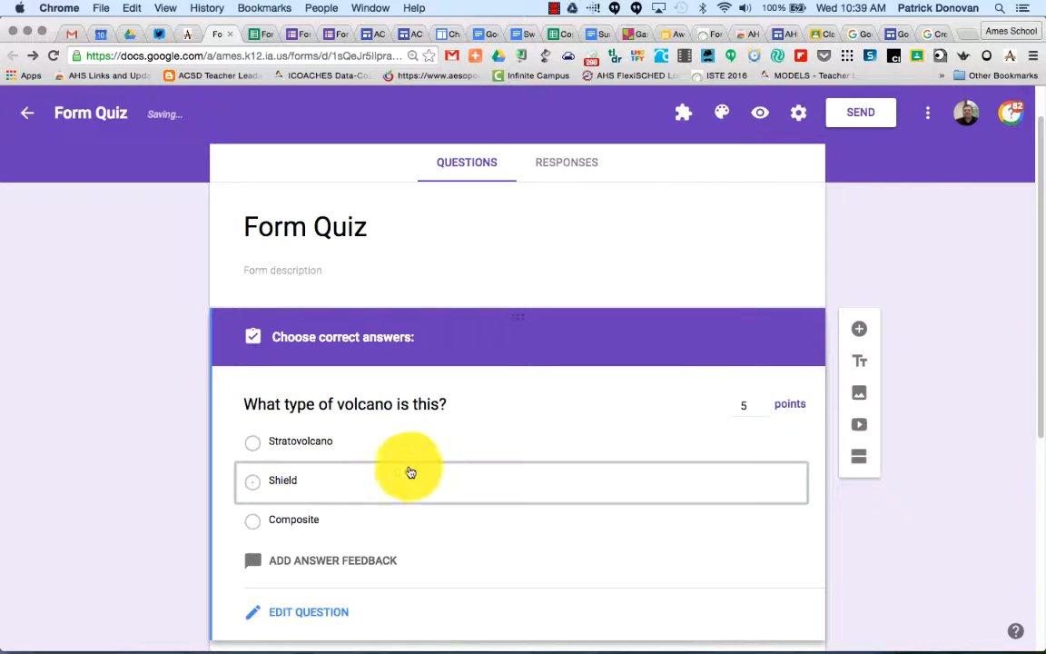
pyautogui.click(432, 456)
pyautogui.click(427, 484)
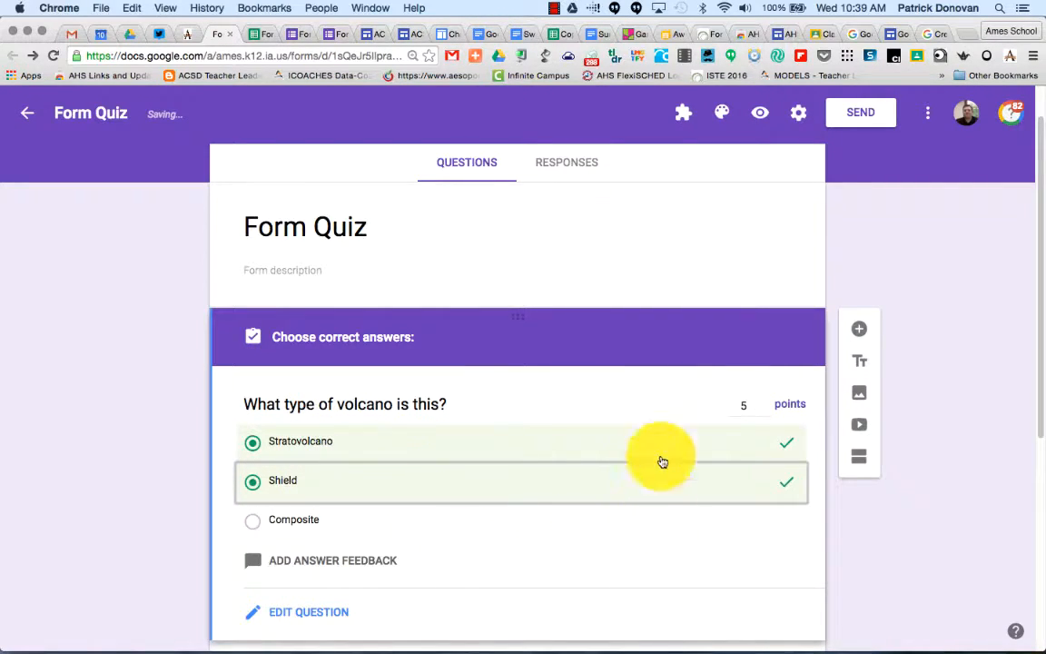
pyautogui.click(460, 491)
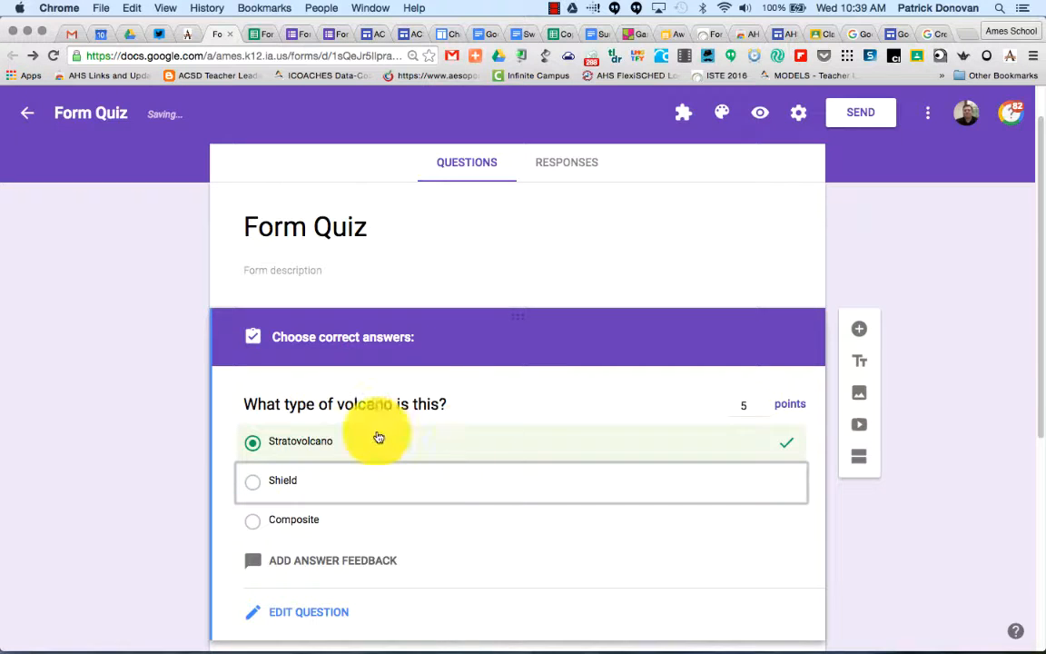
# Add incorrect-answer feedback reading "Go to ______ to learn more." to the volcano question.
pyautogui.scroll(-3, 128, 467)
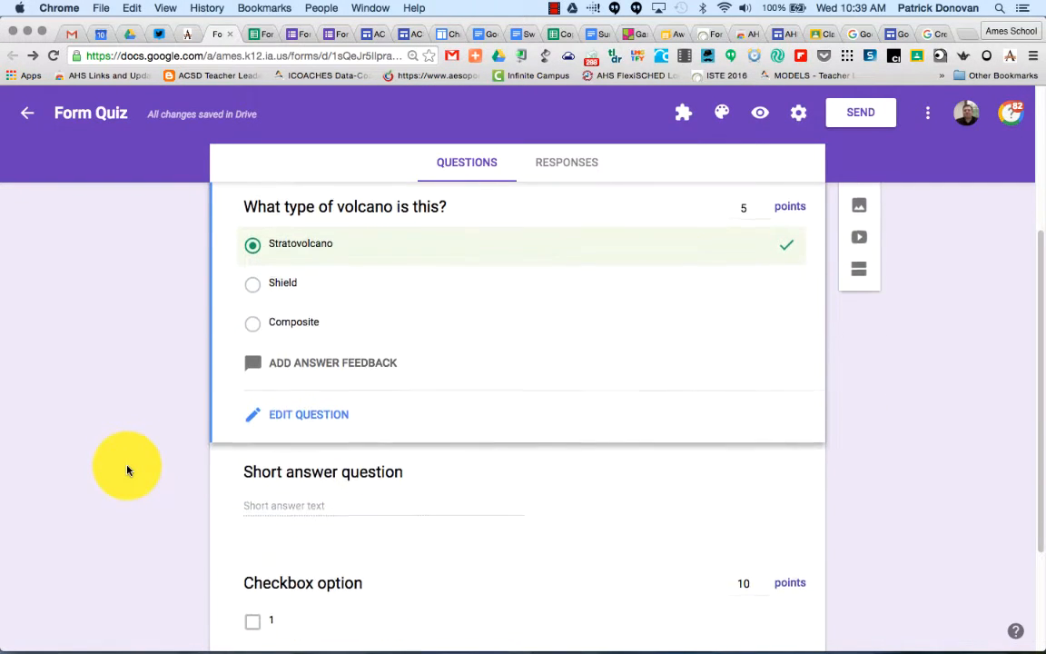
pyautogui.click(308, 362)
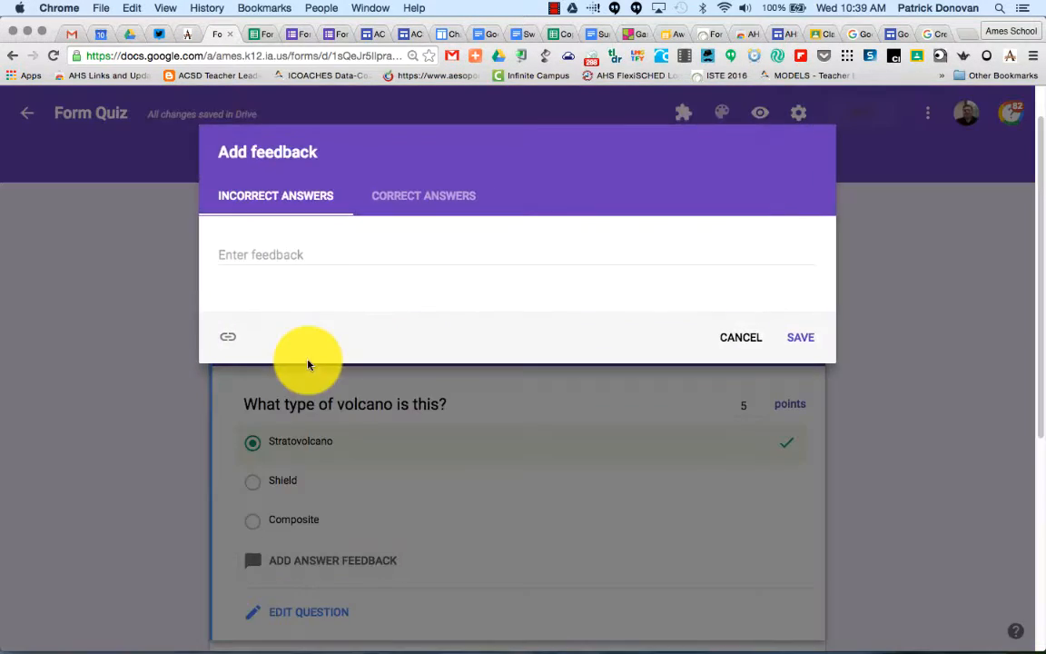
pyautogui.click(267, 254)
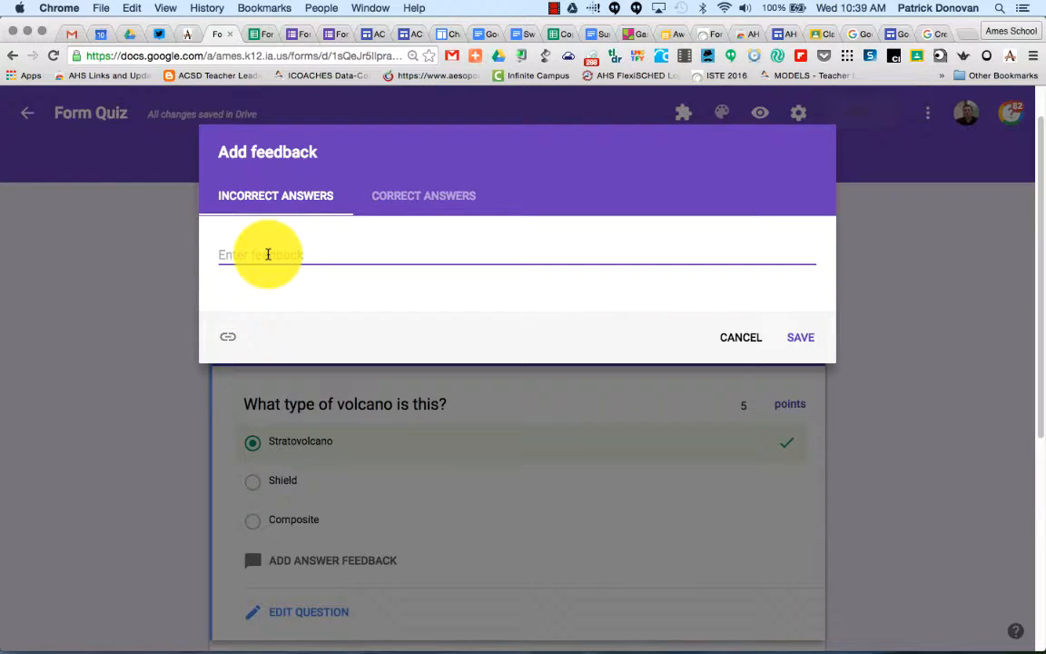
pyautogui.write('Go to ______ to learn more.')
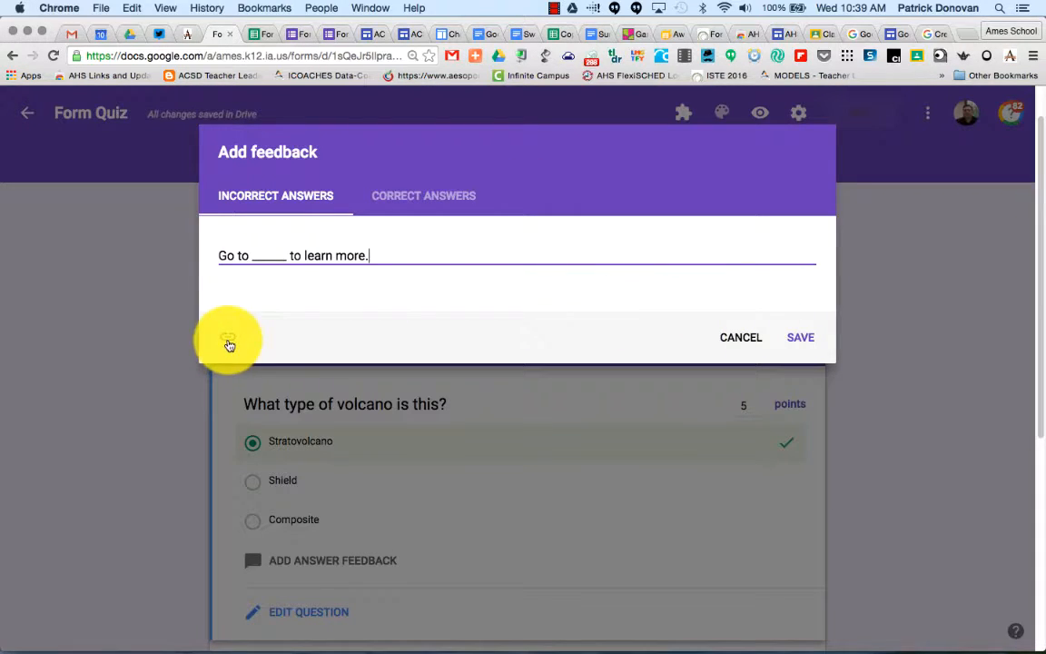
pyautogui.click(798, 336)
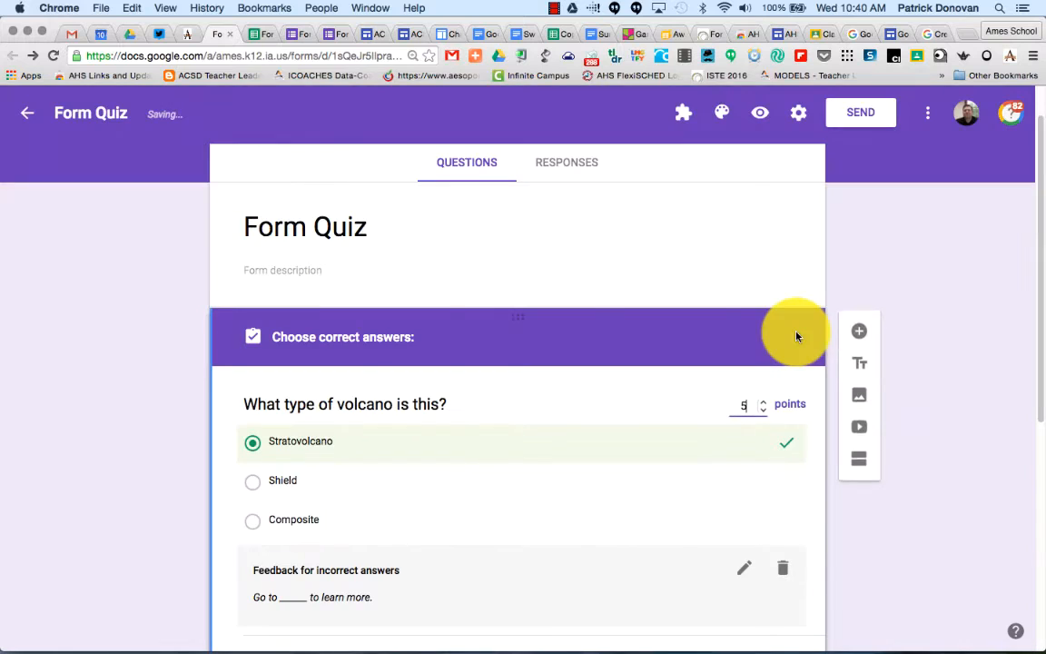
# Examine the short answer and checkbox questions in edit and answer-key views.
pyautogui.scroll(-5, 327, 448)
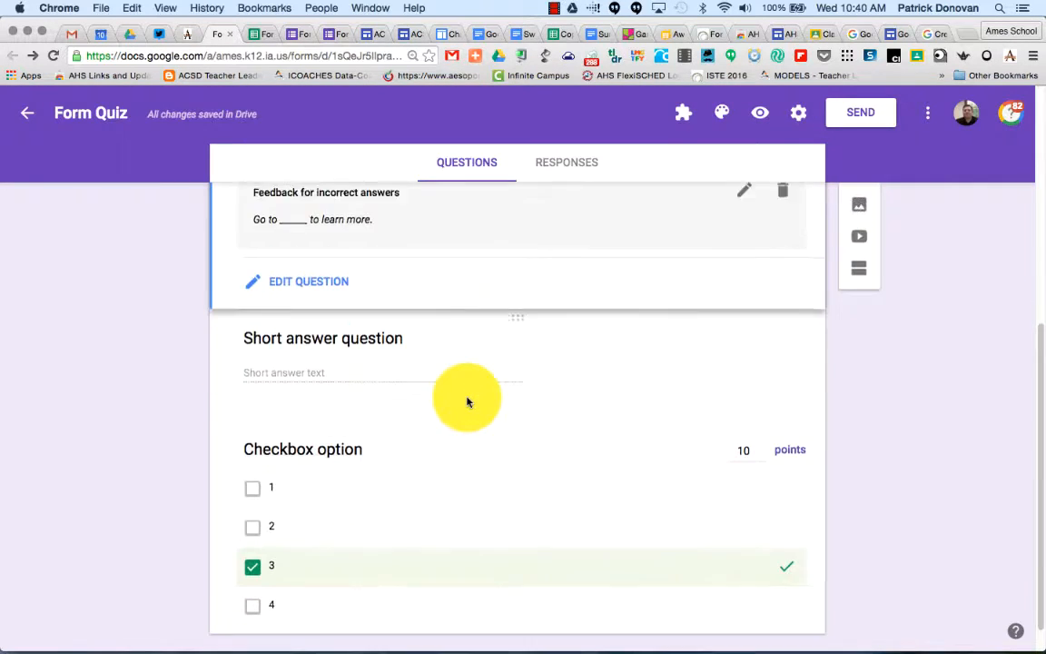
pyautogui.click(366, 356)
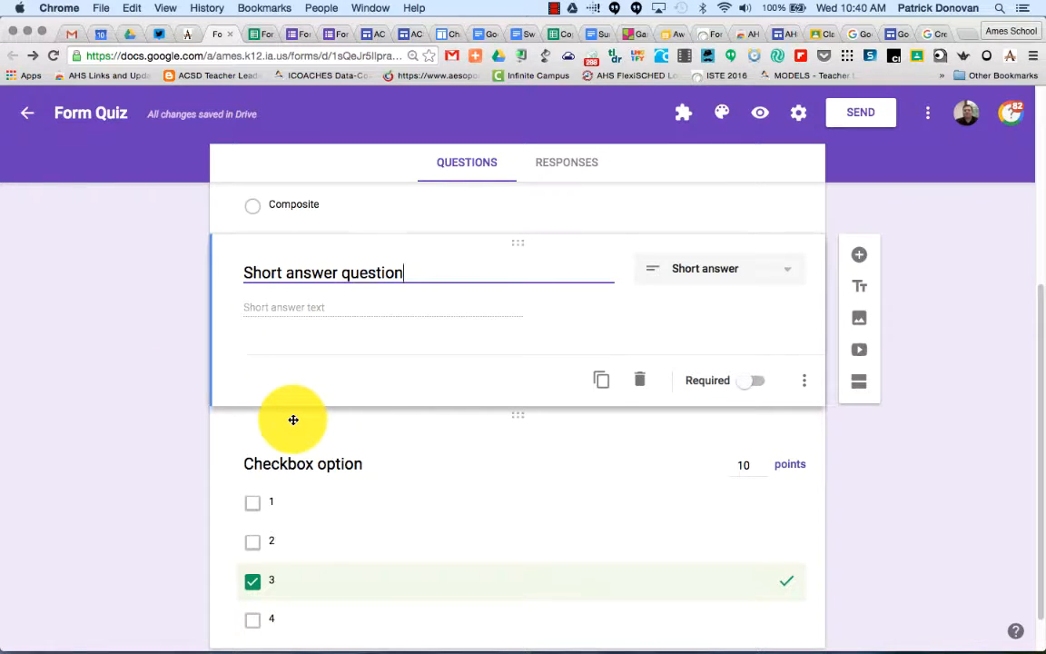
pyautogui.scroll(-1, 294, 419)
pyautogui.click(287, 420)
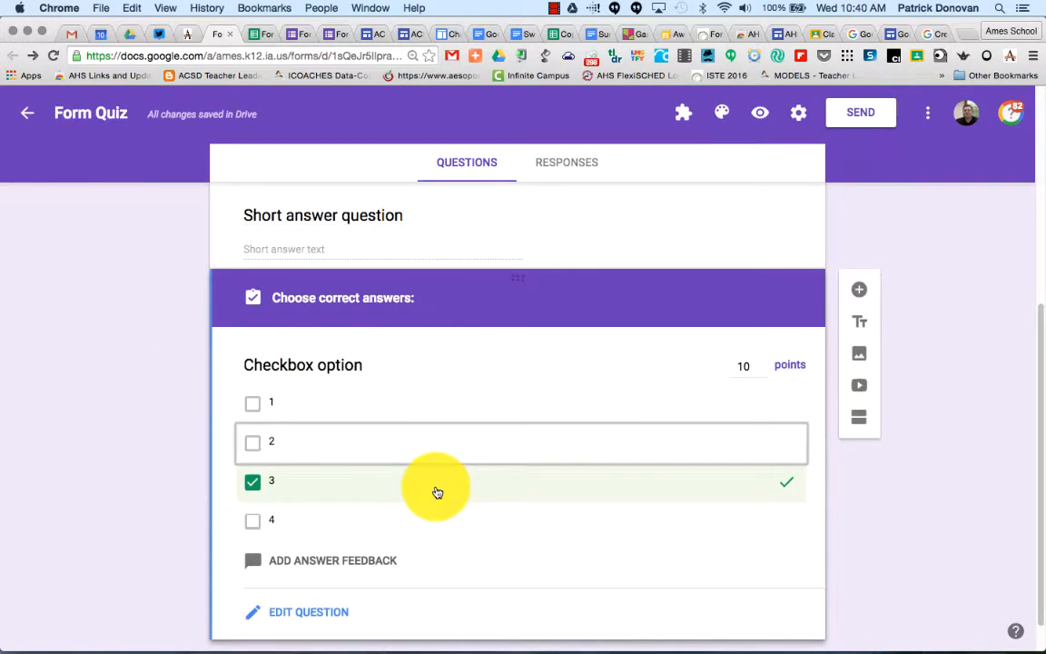
pyautogui.click(287, 619)
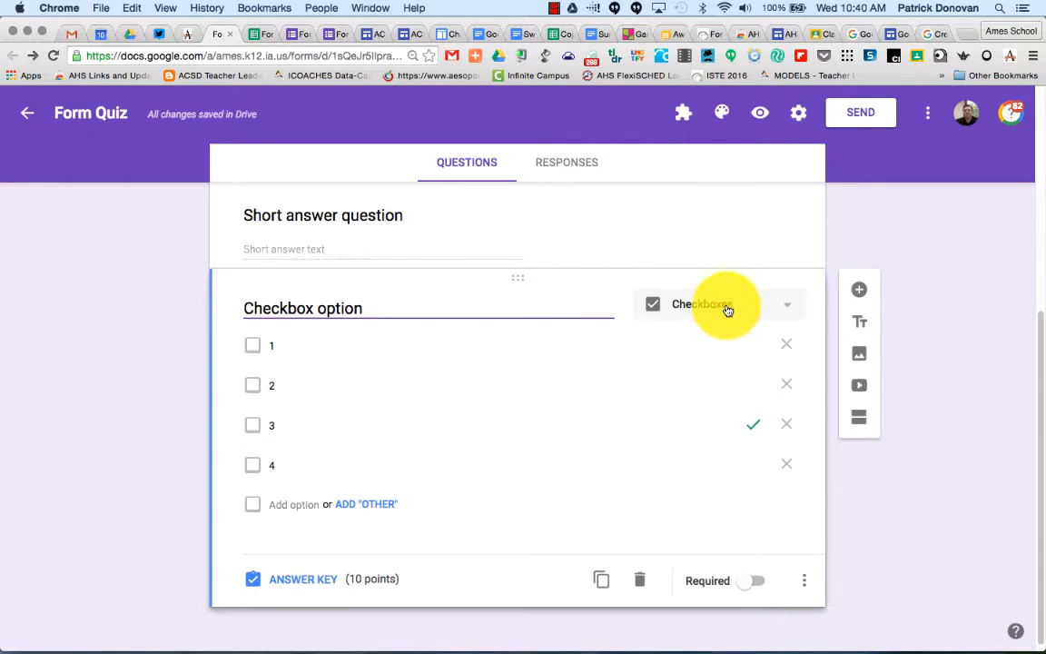
pyautogui.click(725, 312)
pyautogui.click(726, 307)
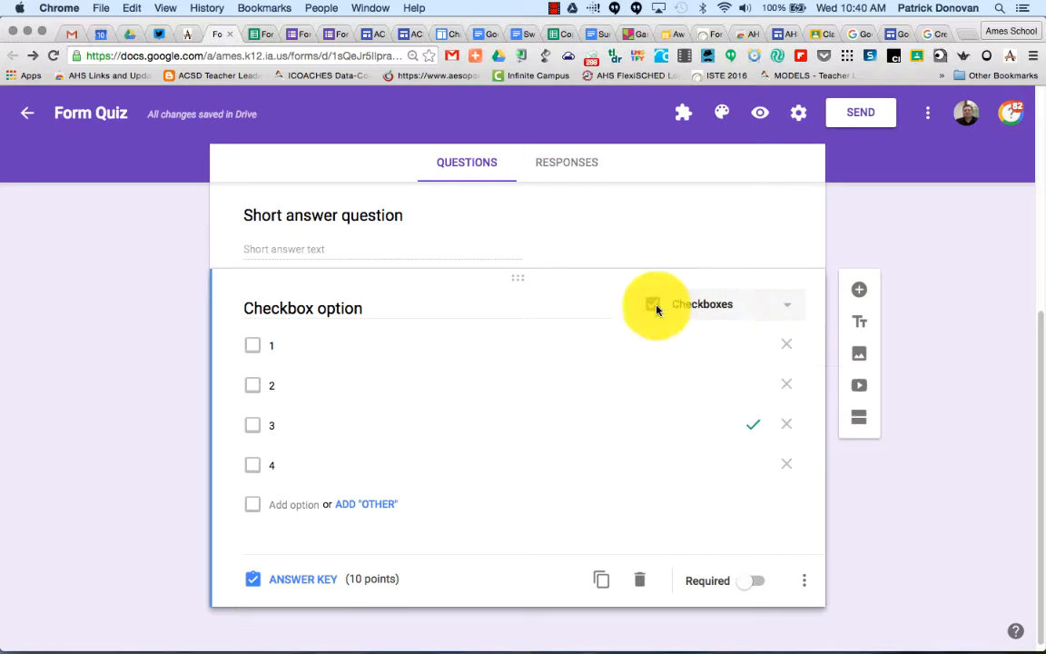
# Open the checkbox question's answer key and mark option 2 as an additional correct answer.
pyautogui.click(302, 588)
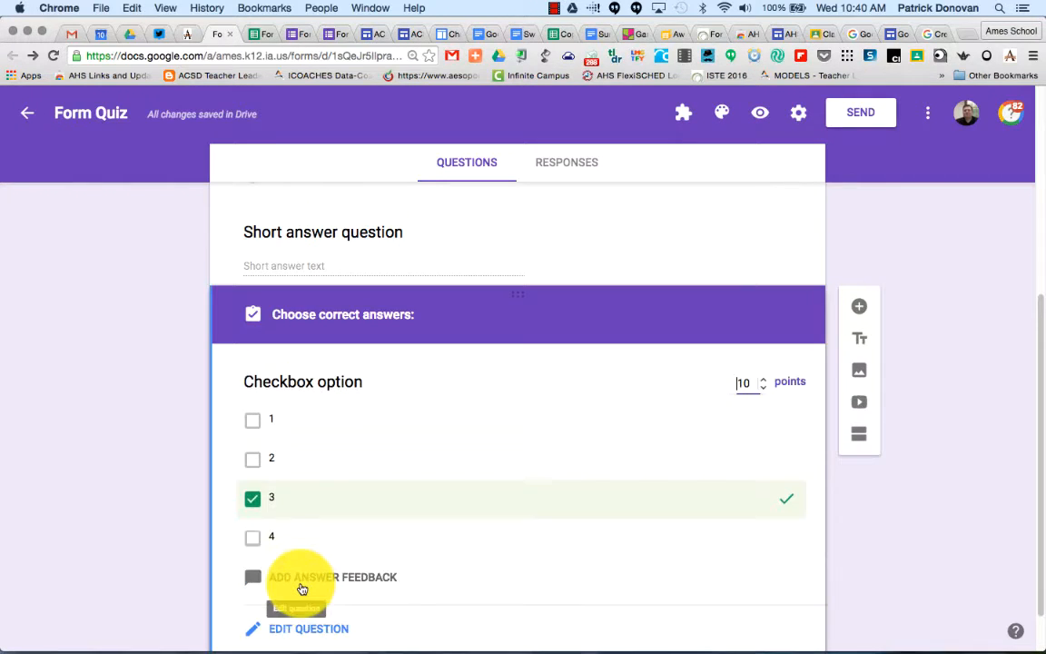
pyautogui.click(290, 456)
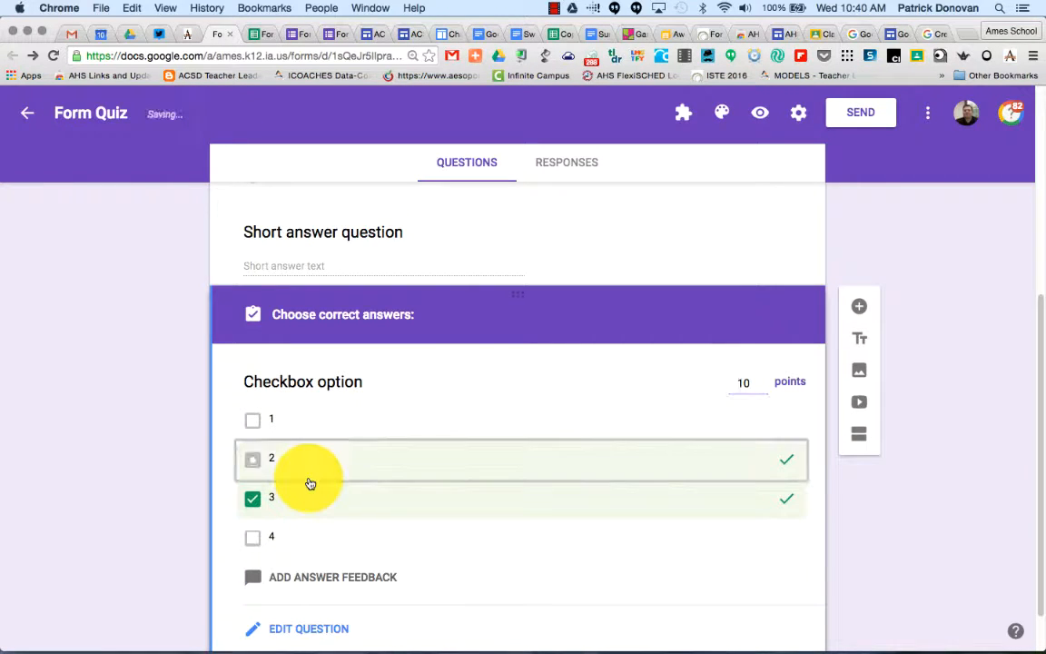
pyautogui.click(348, 427)
pyautogui.click(348, 428)
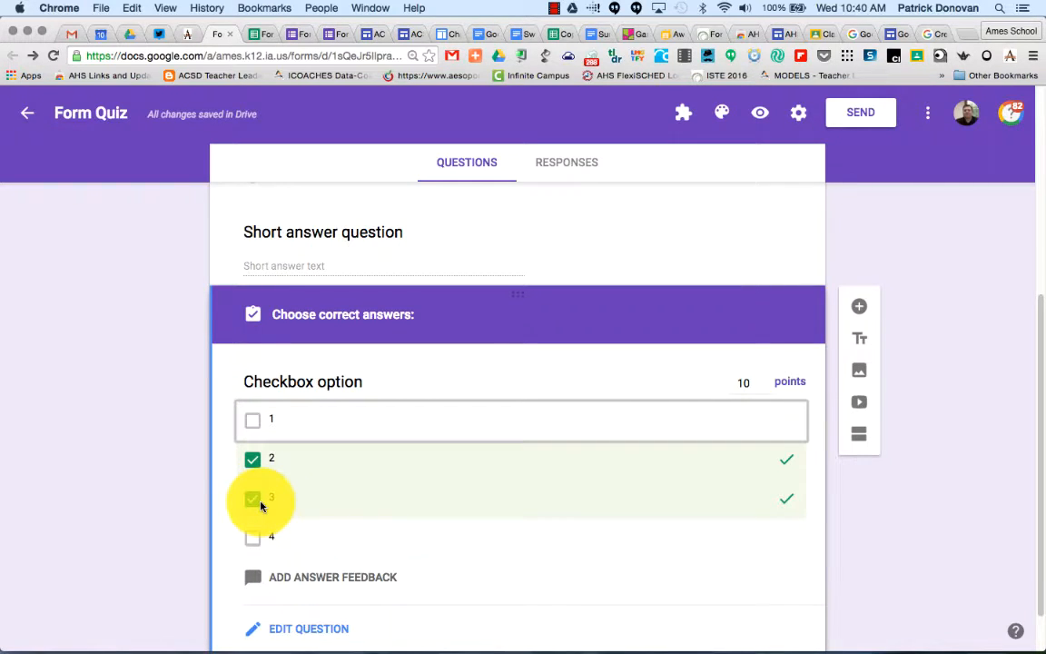
pyautogui.scroll(-1, 261, 506)
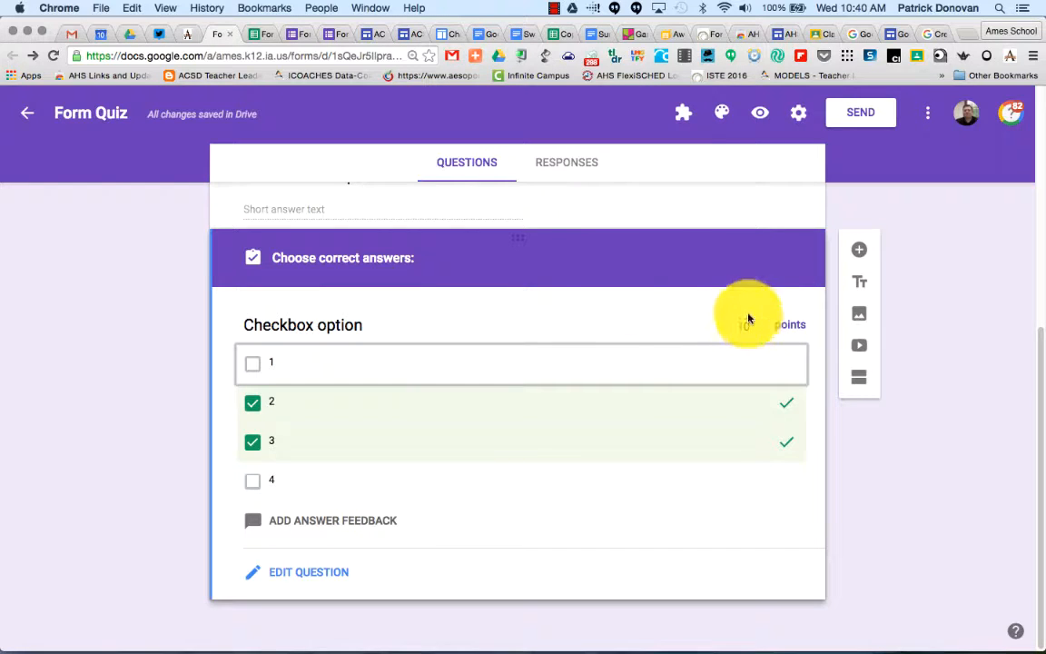
# Open the quiz preview and fill in a test response with "words" and checkbox options 2 and 3.
pyautogui.scroll(6, 747, 336)
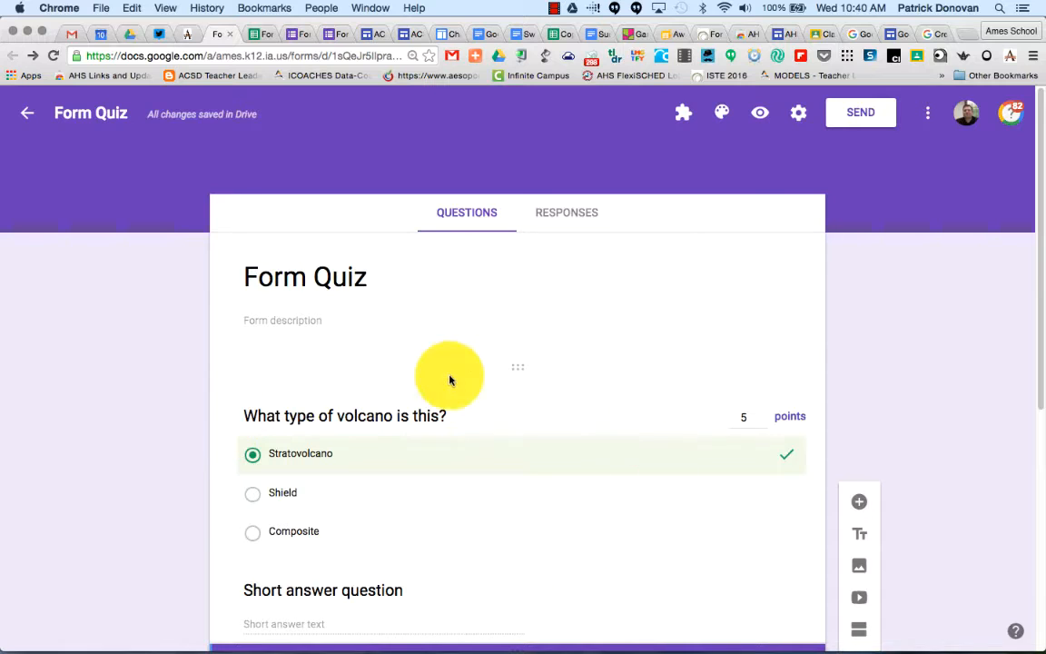
pyautogui.click(759, 113)
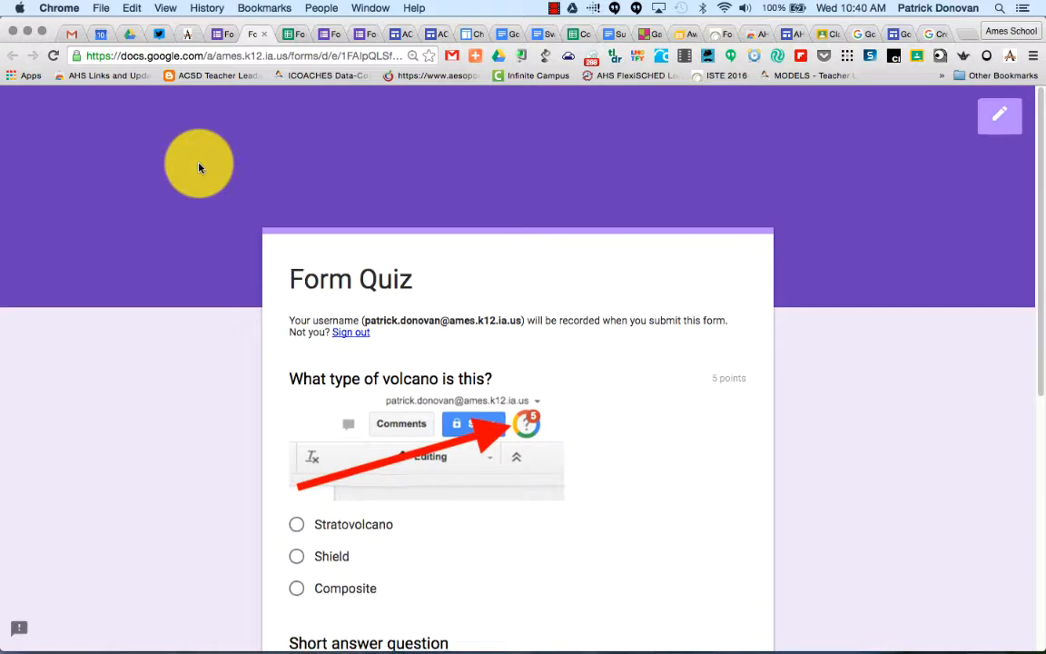
pyautogui.scroll(-3, 200, 165)
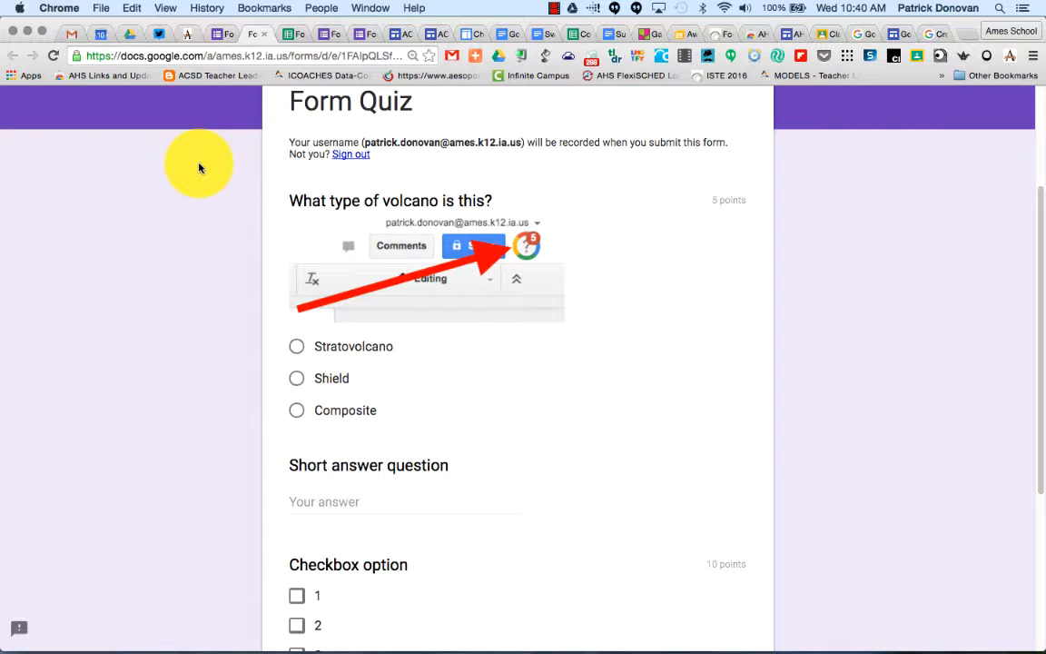
pyautogui.click(296, 348)
pyautogui.scroll(-4, 296, 350)
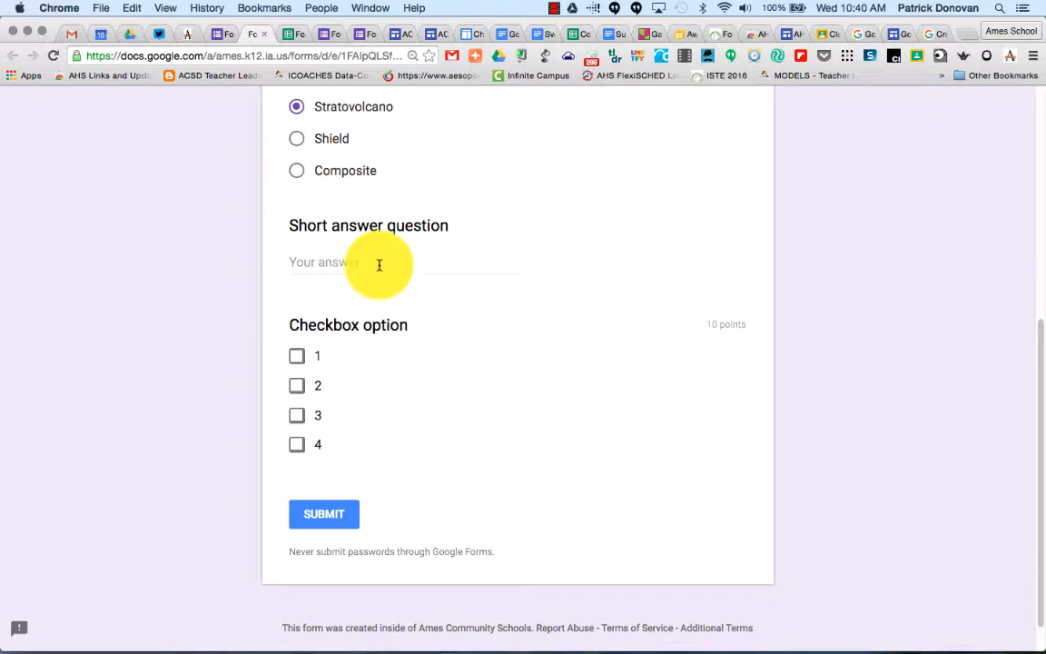
pyautogui.click(378, 263)
pyautogui.write('words')
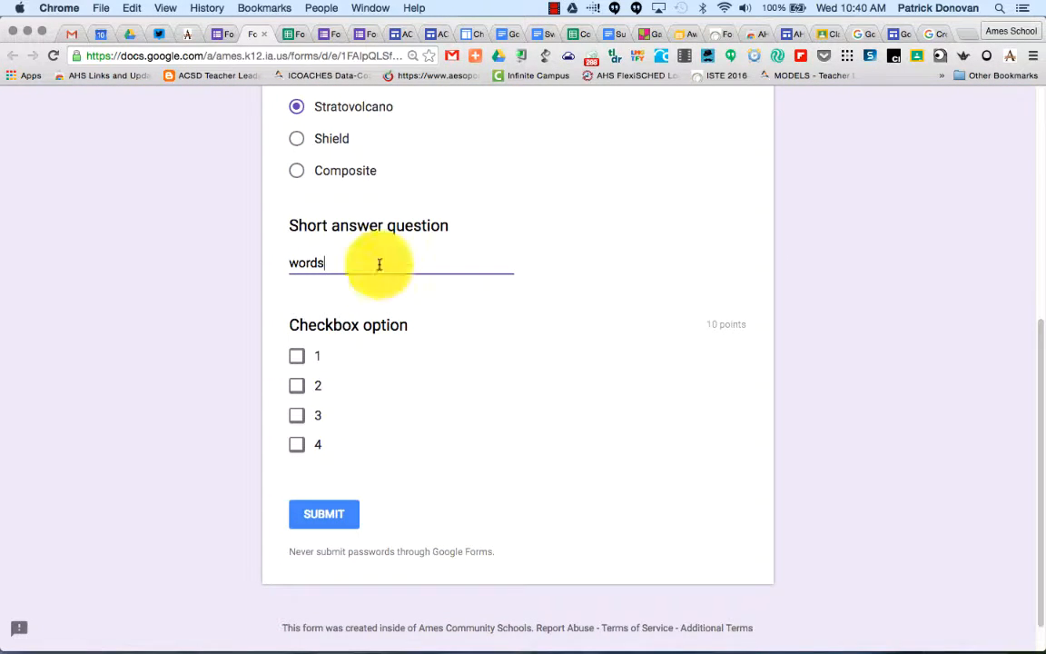
pyautogui.click(297, 385)
pyautogui.click(296, 416)
# Switch the volcano answer to Composite and submit the test response.
pyautogui.scroll(3, 296, 424)
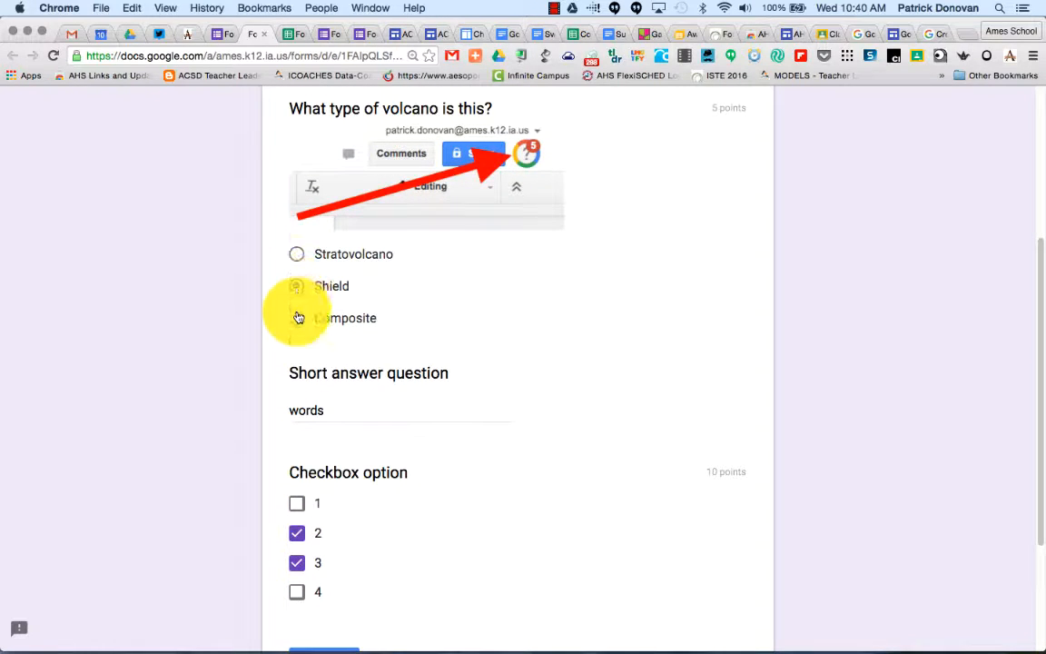
pyautogui.click(298, 317)
pyautogui.scroll(-2, 413, 327)
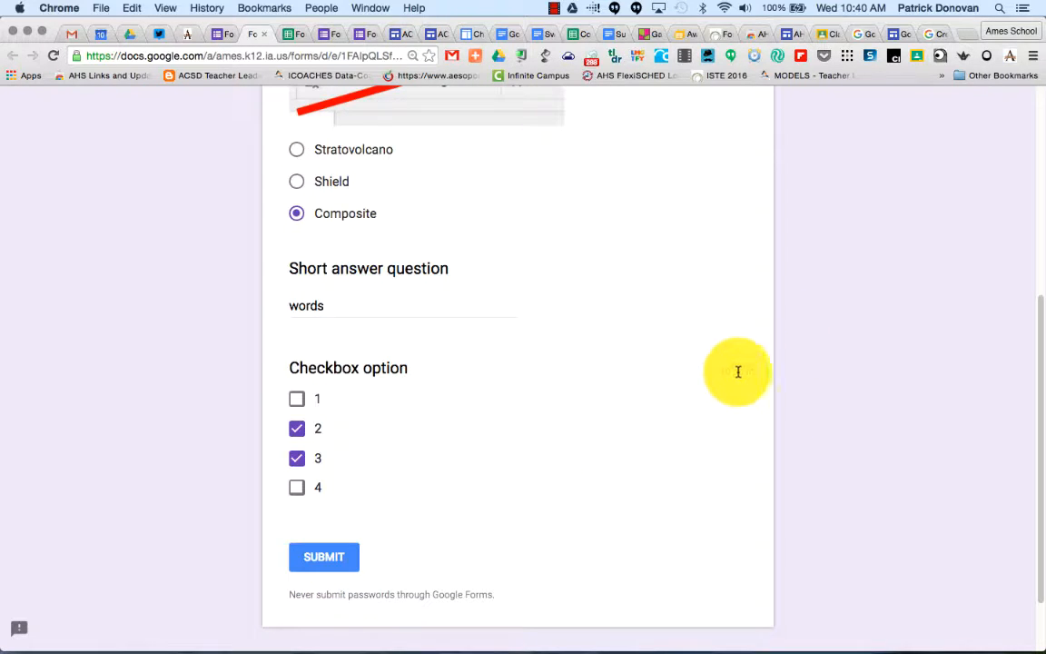
pyautogui.scroll(5, 725, 367)
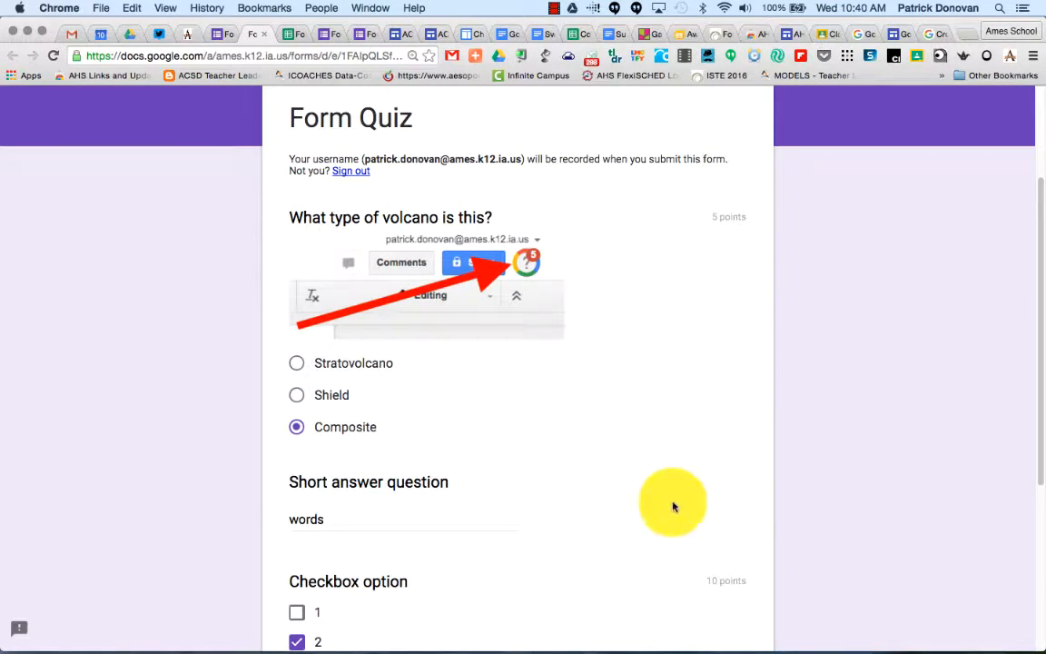
pyautogui.scroll(-4, 653, 520)
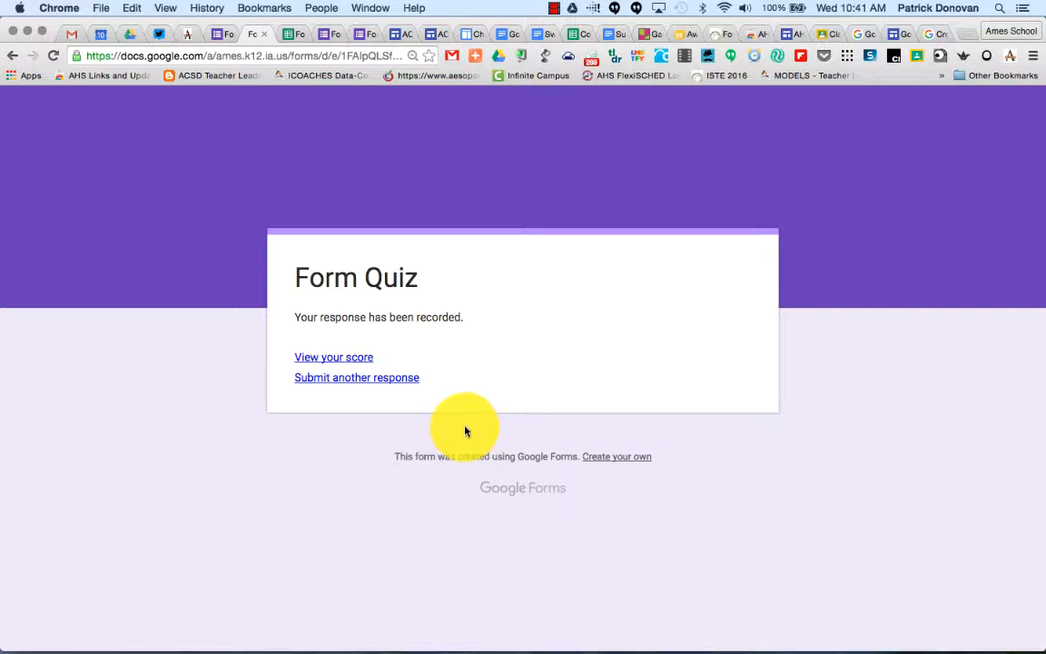
# Open the score for the submitted response and review the graded answers and feedback.
pyautogui.click(332, 359)
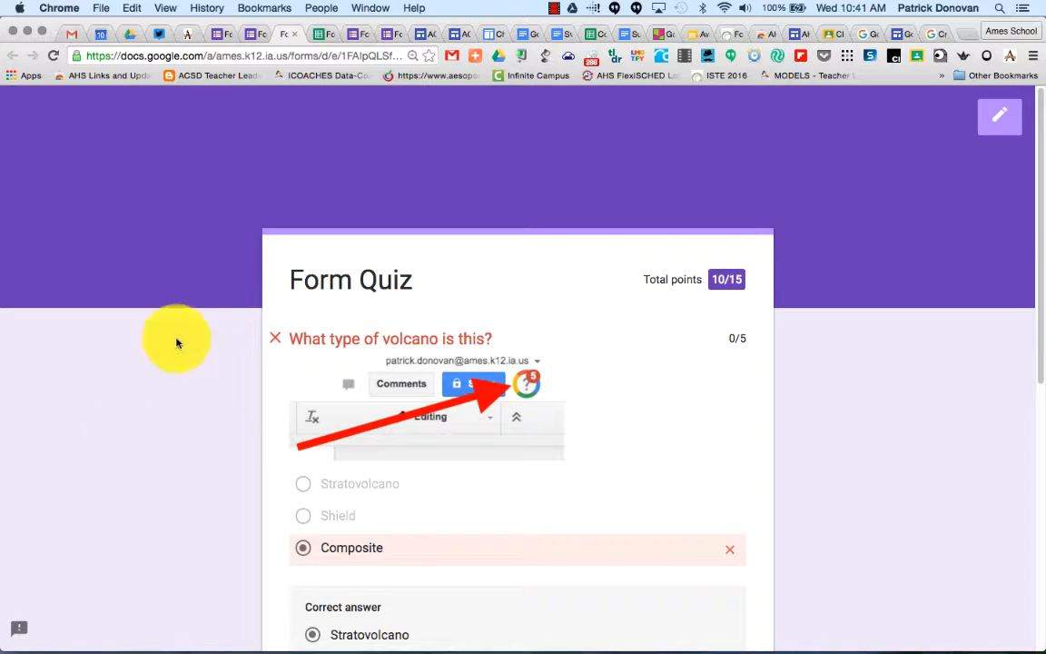
pyautogui.scroll(-3, 471, 550)
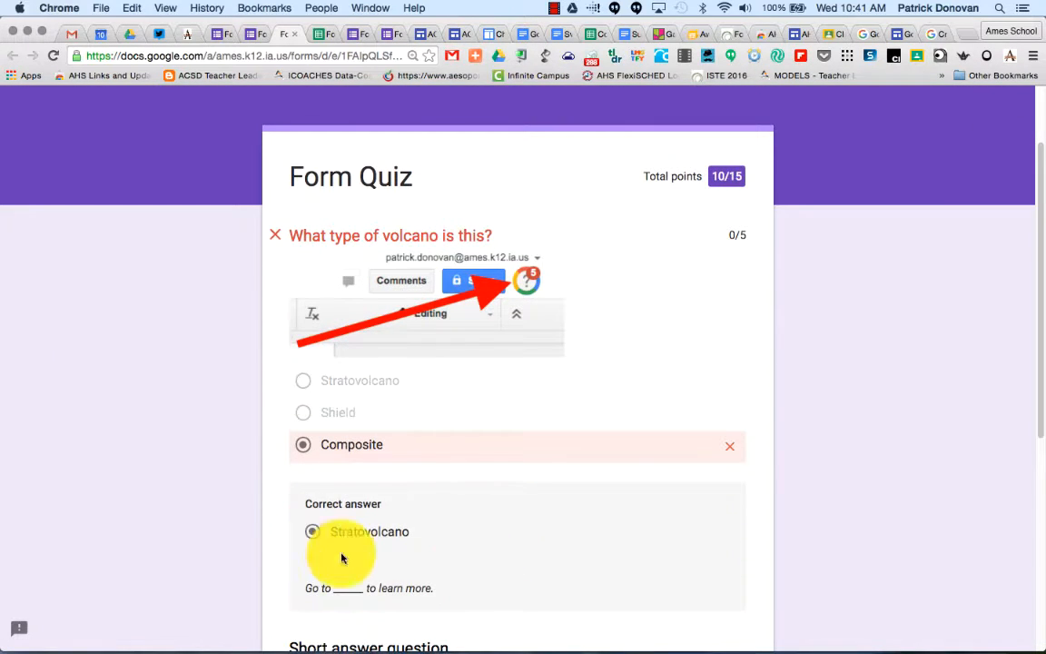
pyautogui.scroll(-4, 420, 456)
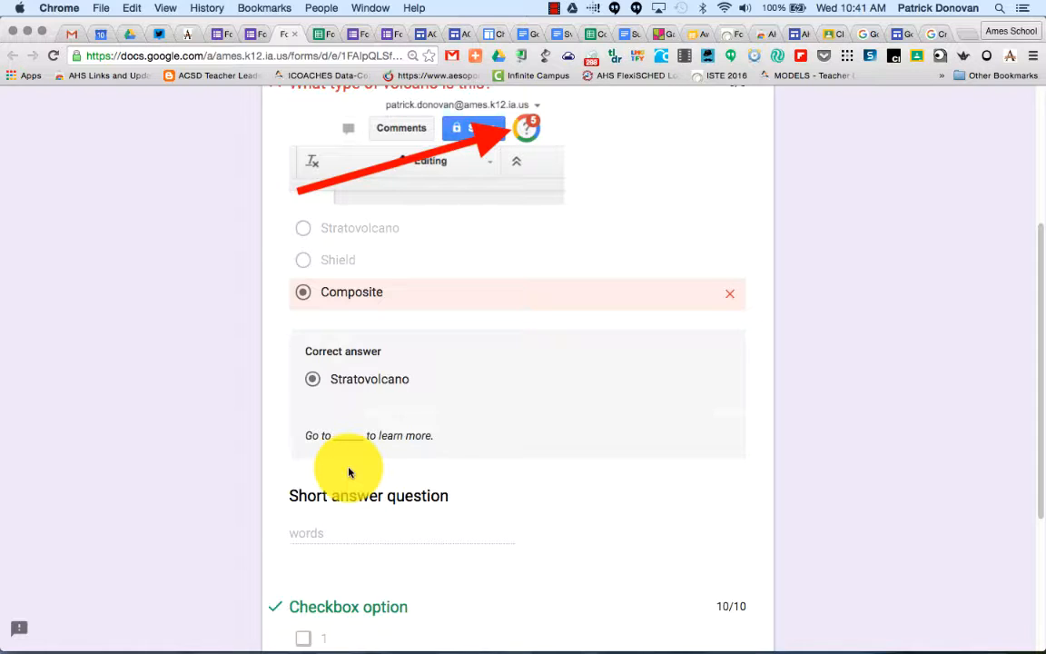
pyautogui.scroll(-5, 348, 472)
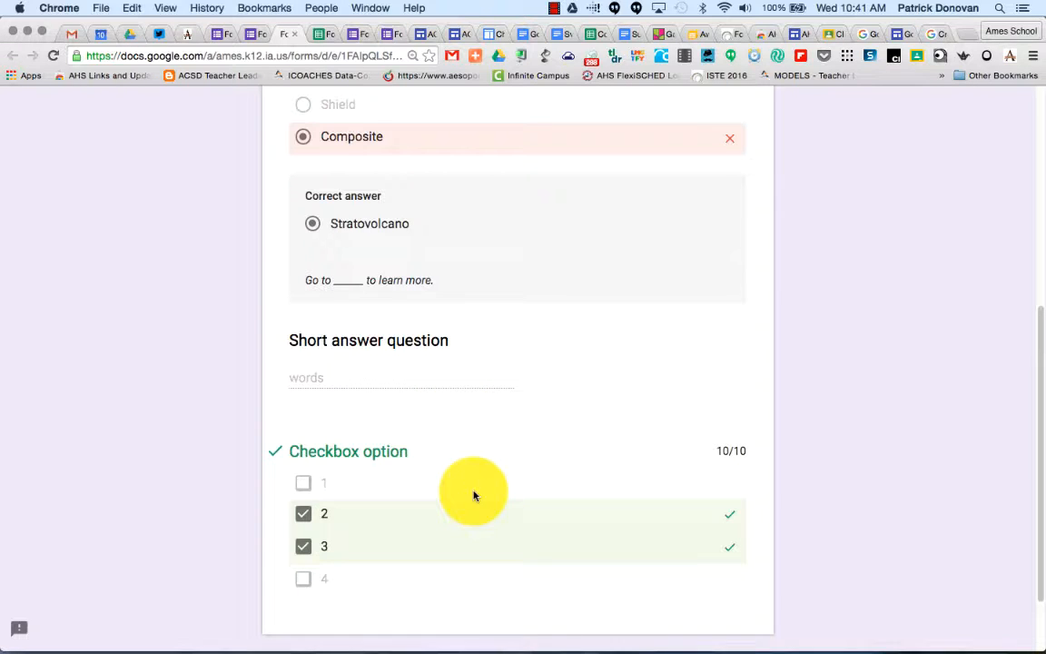
pyautogui.scroll(5, 432, 547)
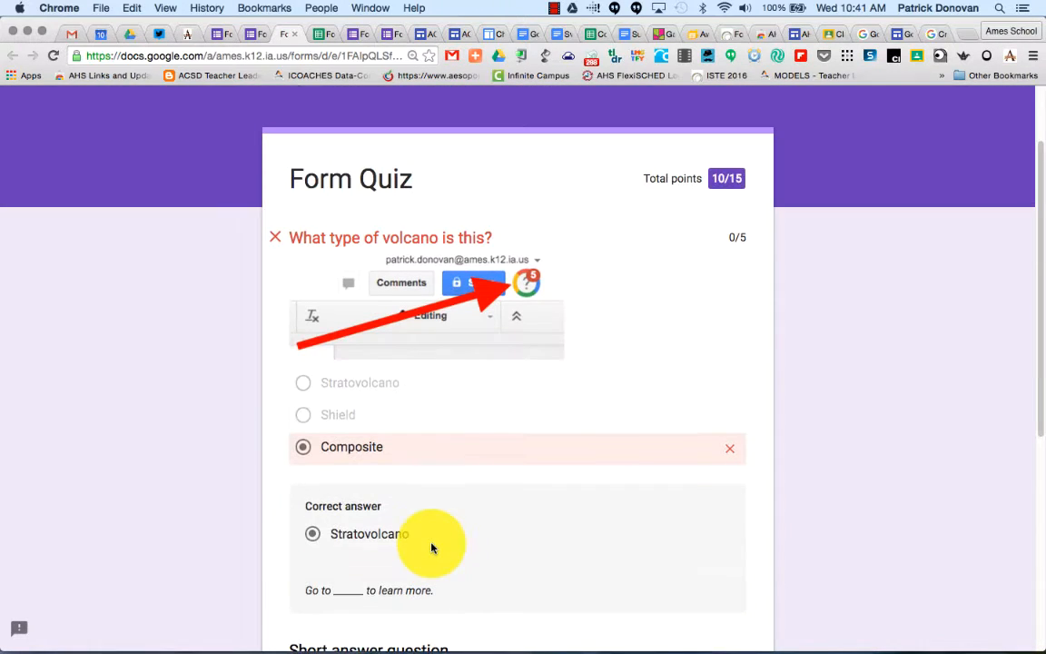
# Open the preview again and submit a response with Stratovolcano, "words", and checkbox option 2 only.
pyautogui.click(253, 35)
pyautogui.click(260, 35)
pyautogui.click(223, 35)
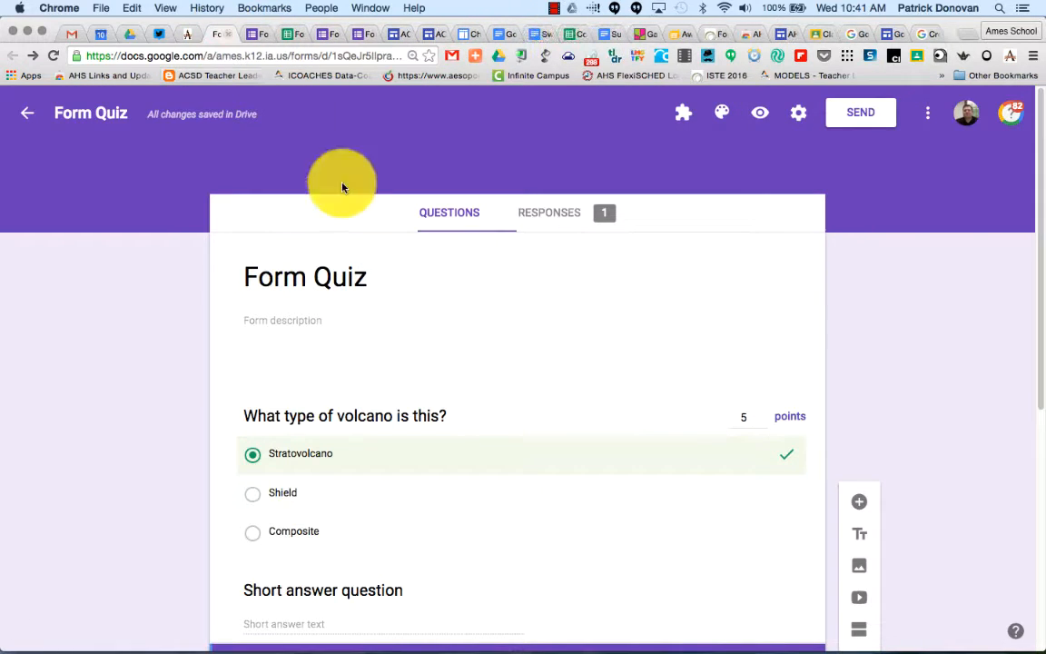
pyautogui.click(761, 111)
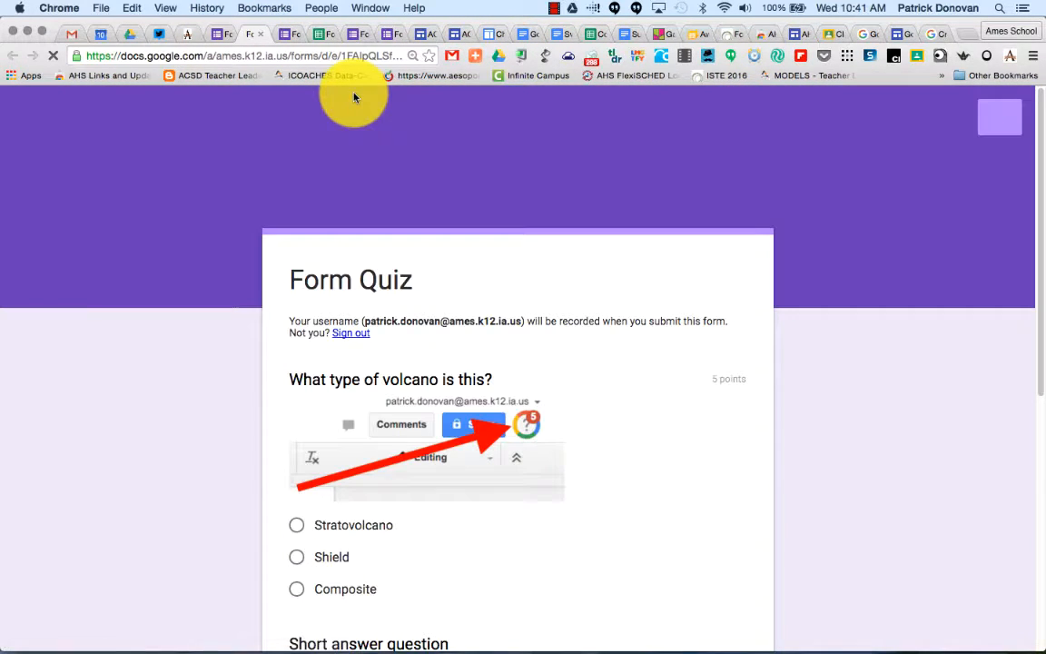
pyautogui.scroll(-3, 291, 363)
pyautogui.click(295, 279)
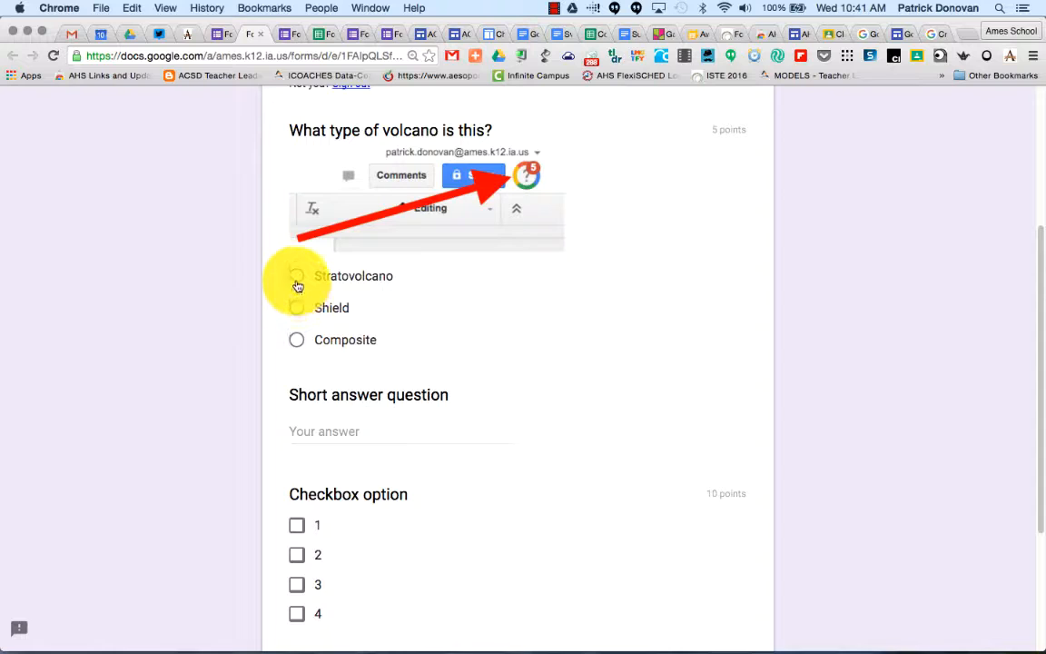
pyautogui.scroll(-2, 292, 285)
pyautogui.click(356, 275)
pyautogui.write('words')
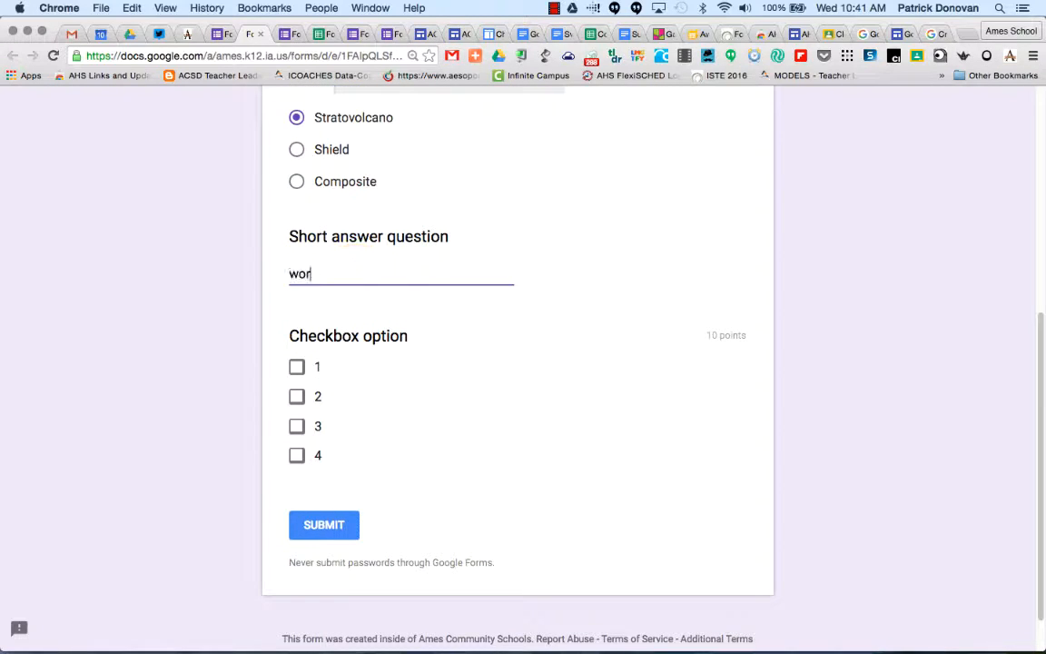
pyautogui.click(299, 397)
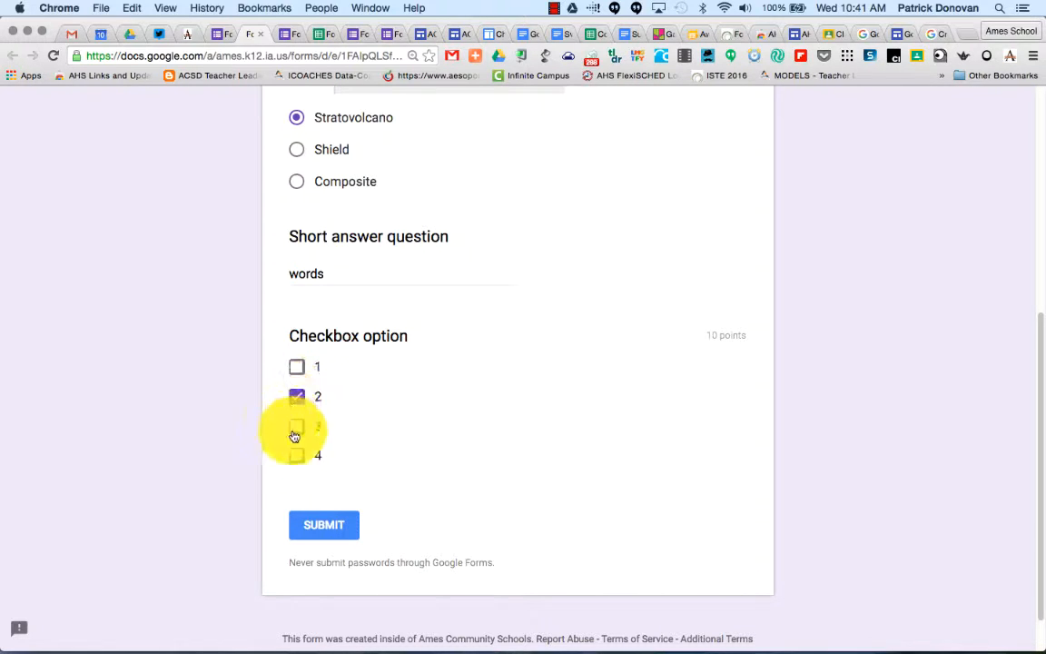
pyautogui.click(315, 529)
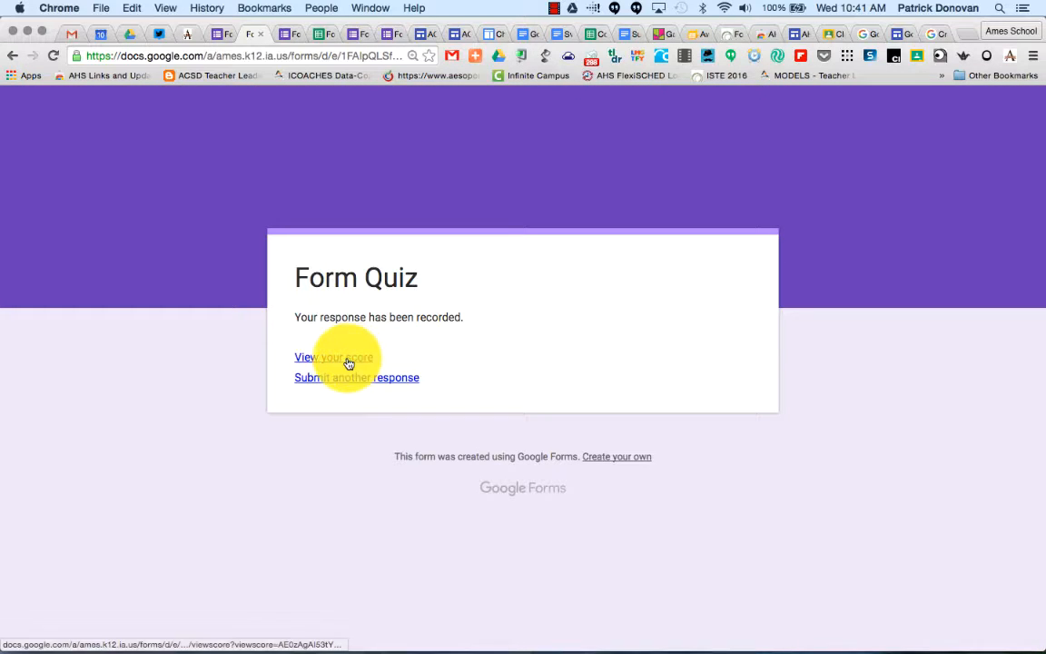
# View the score for the second submitted response.
pyautogui.click(346, 362)
pyautogui.scroll(-3, 346, 365)
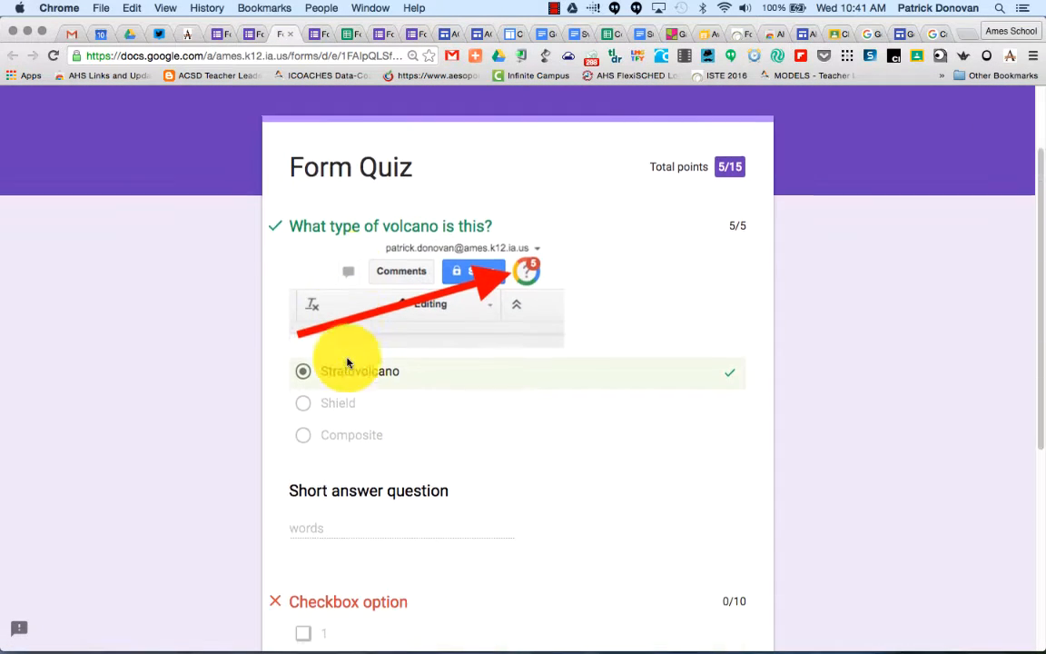
pyautogui.scroll(-5, 417, 388)
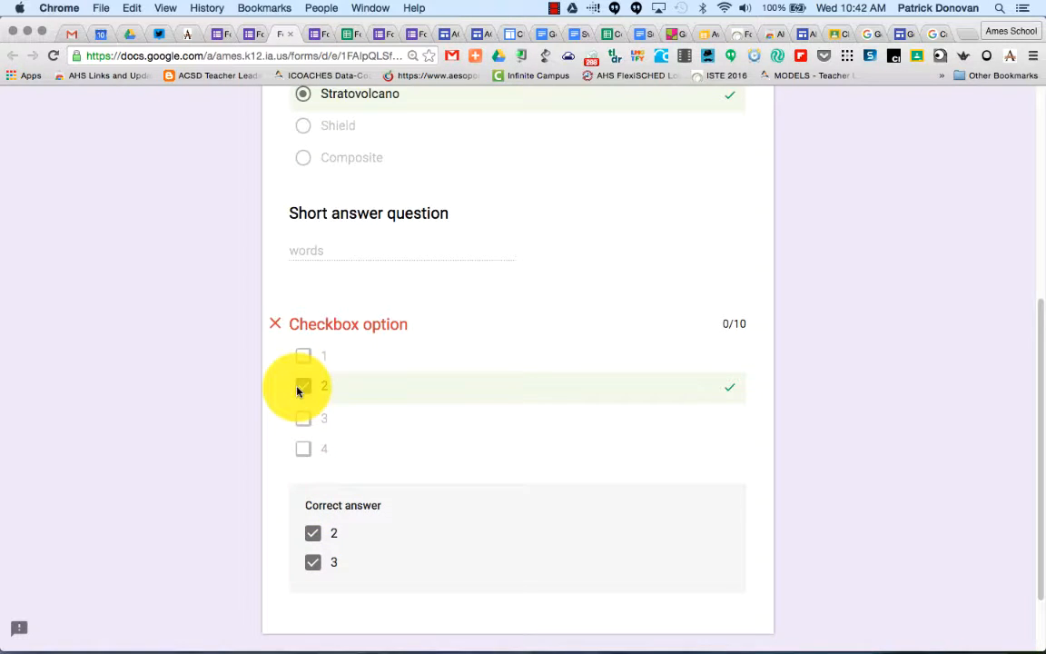
pyautogui.scroll(5, 297, 390)
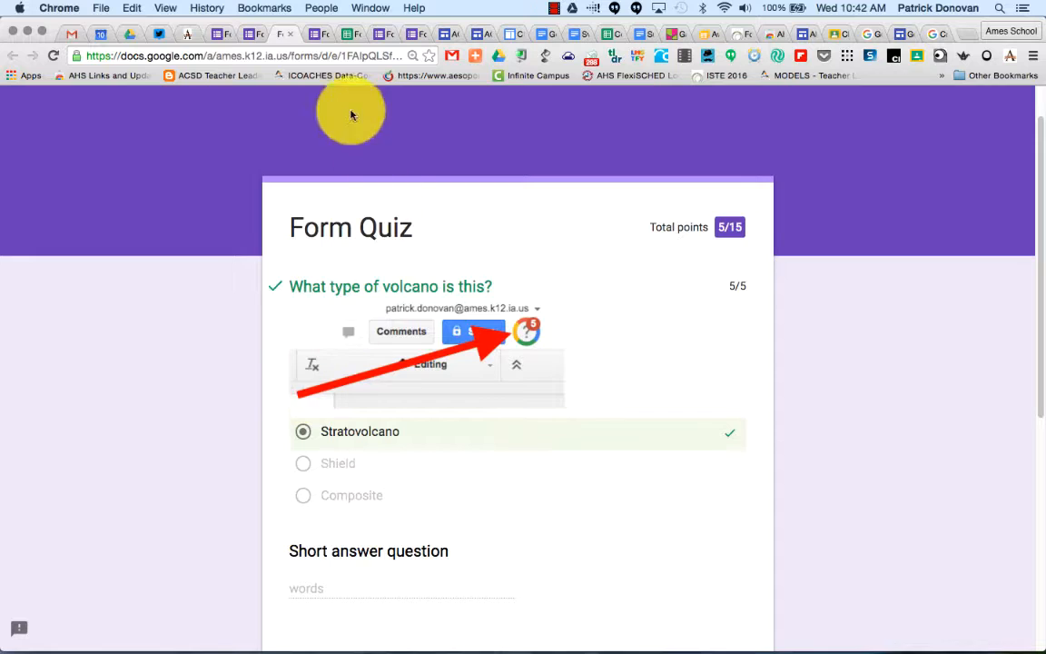
# Compare the earlier score page and the responses spreadsheet for the quiz.
pyautogui.click(292, 35)
pyautogui.click(277, 33)
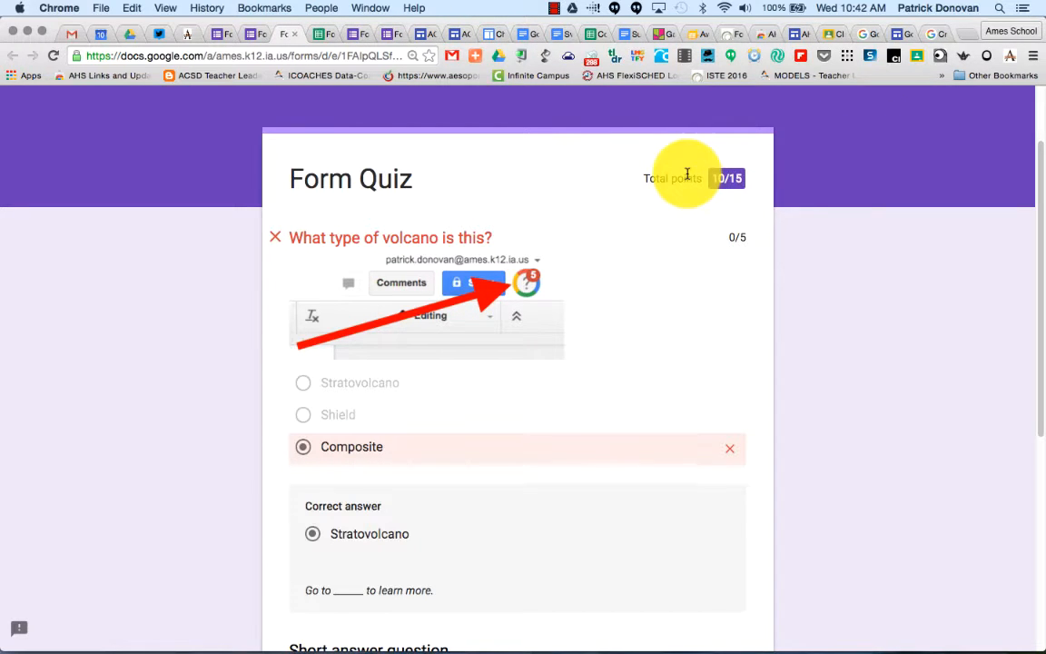
pyautogui.click(269, 34)
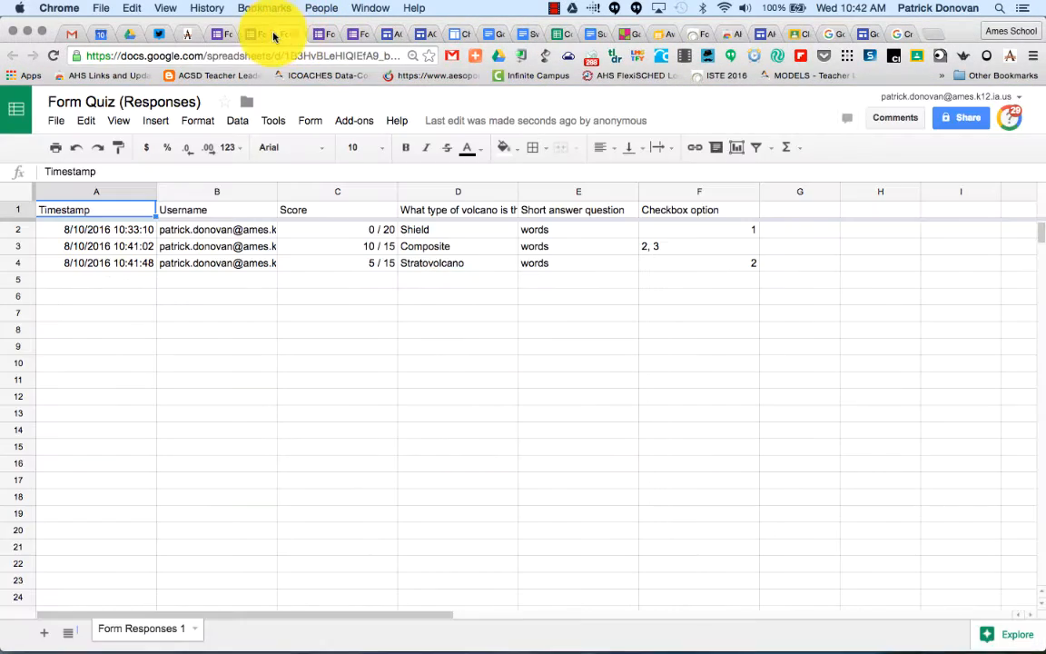
pyautogui.click(257, 36)
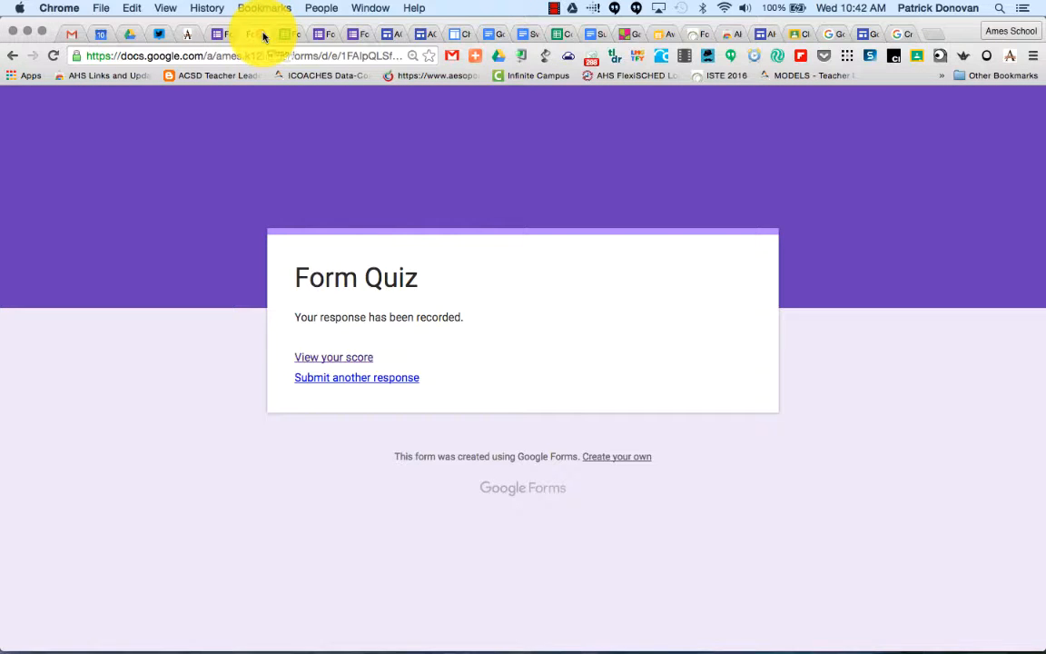
# Set the quiz to release grades later, after manual review, and save the settings.
pyautogui.click(222, 34)
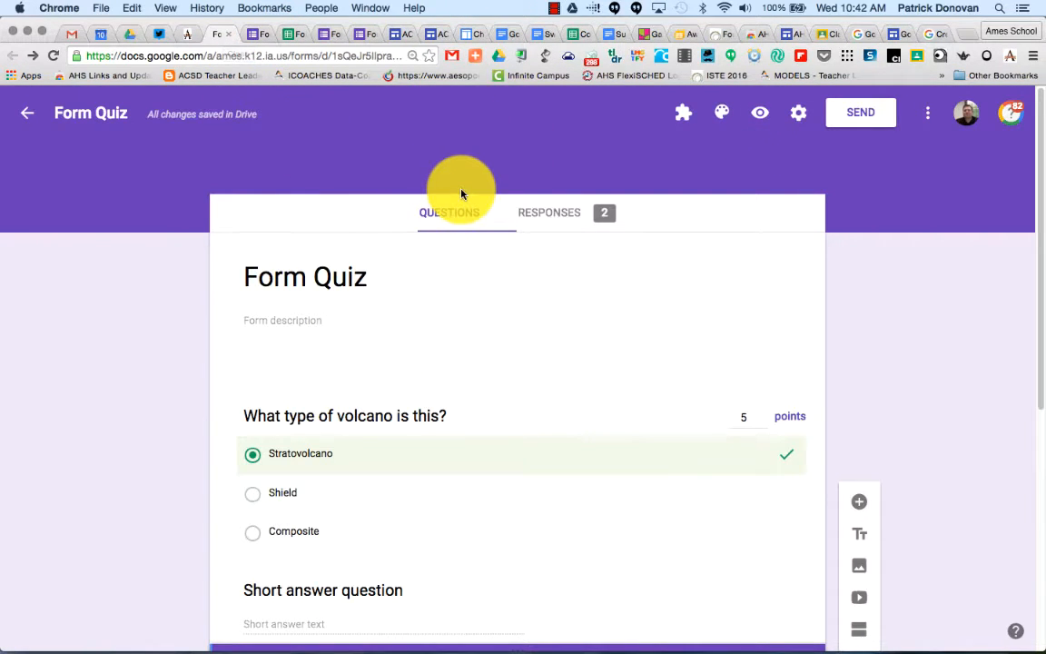
pyautogui.click(799, 112)
pyautogui.click(523, 206)
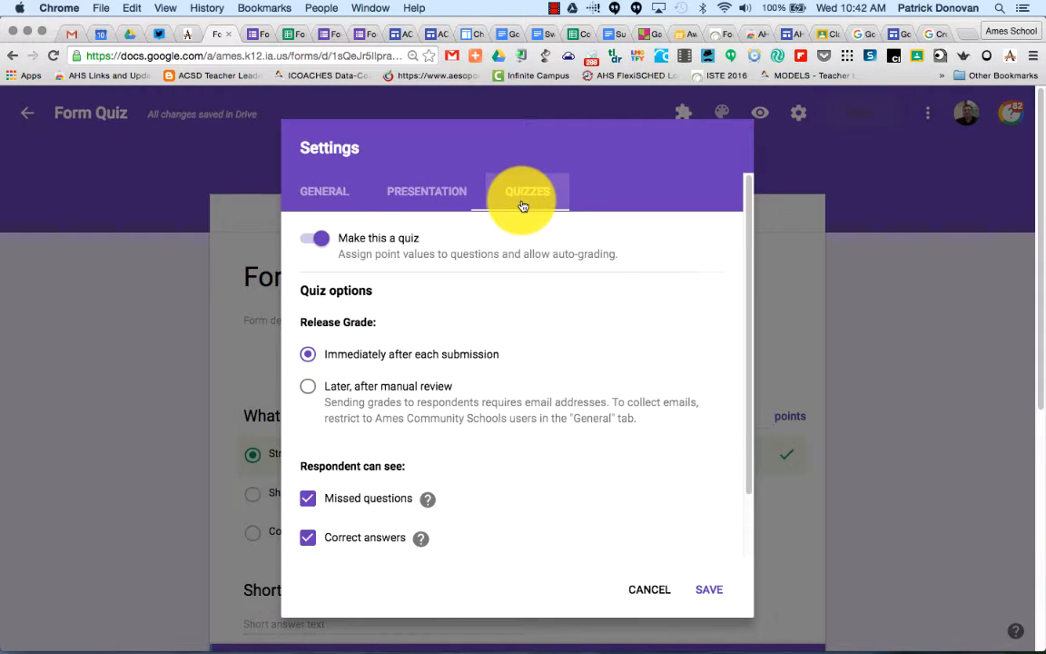
pyautogui.click(309, 388)
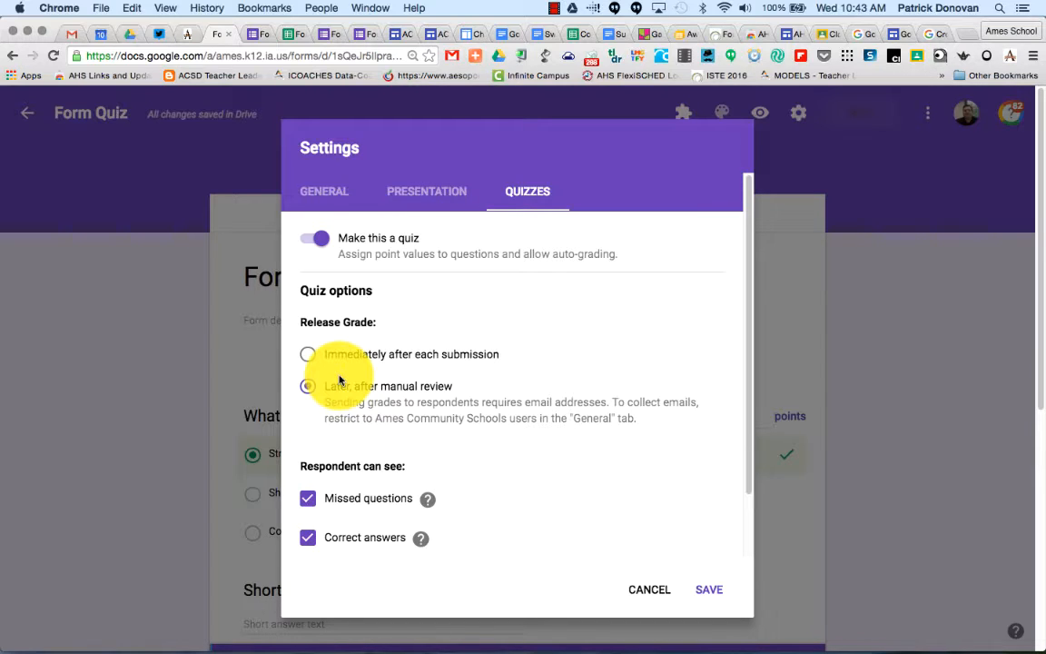
pyautogui.scroll(-2, 340, 380)
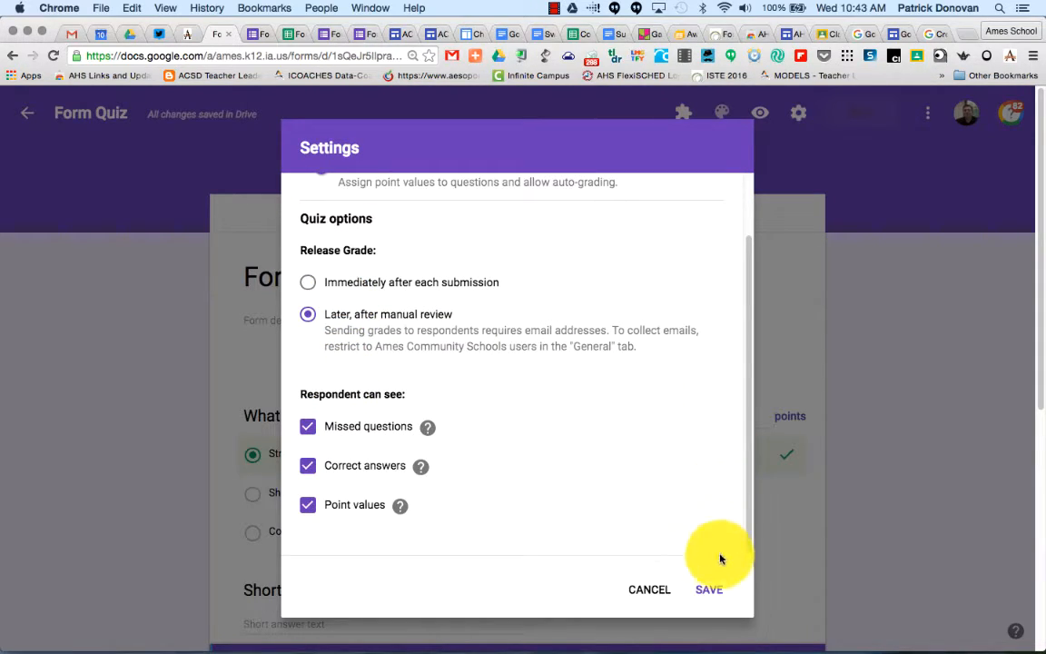
pyautogui.click(717, 594)
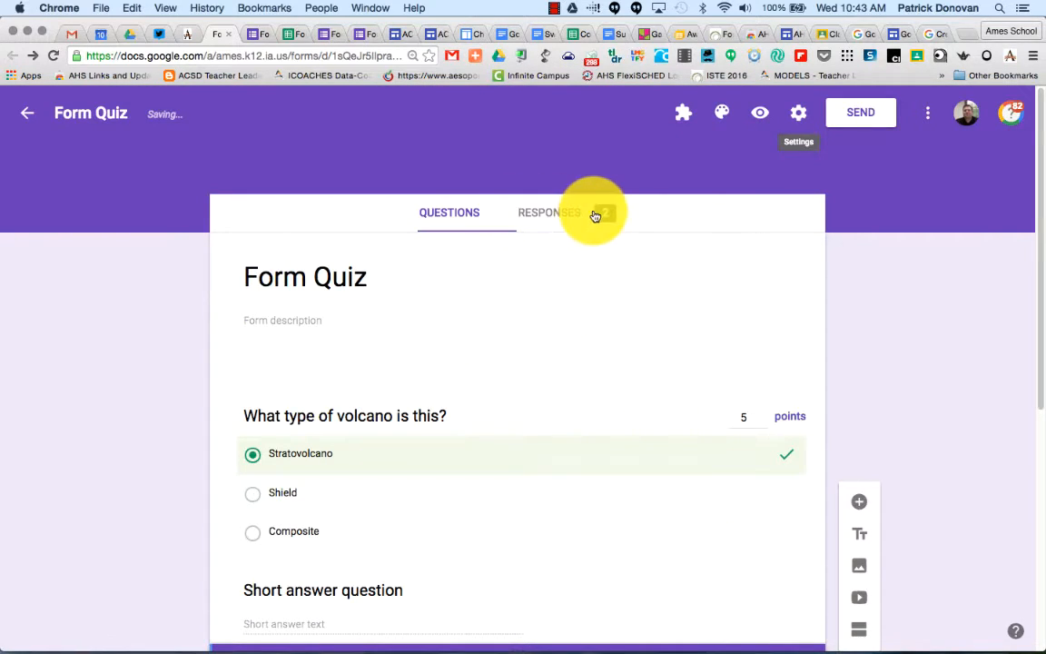
# Open the preview and submit a response with Stratovolcano, "words", and checkbox option 1 only.
pyautogui.click(758, 115)
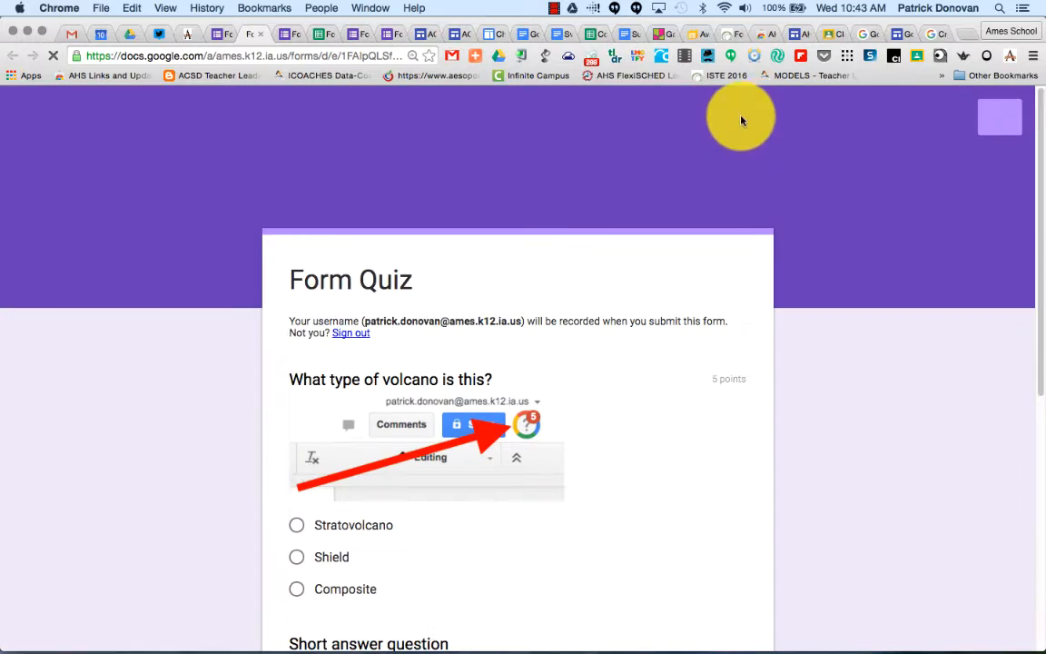
pyautogui.scroll(-3, 338, 234)
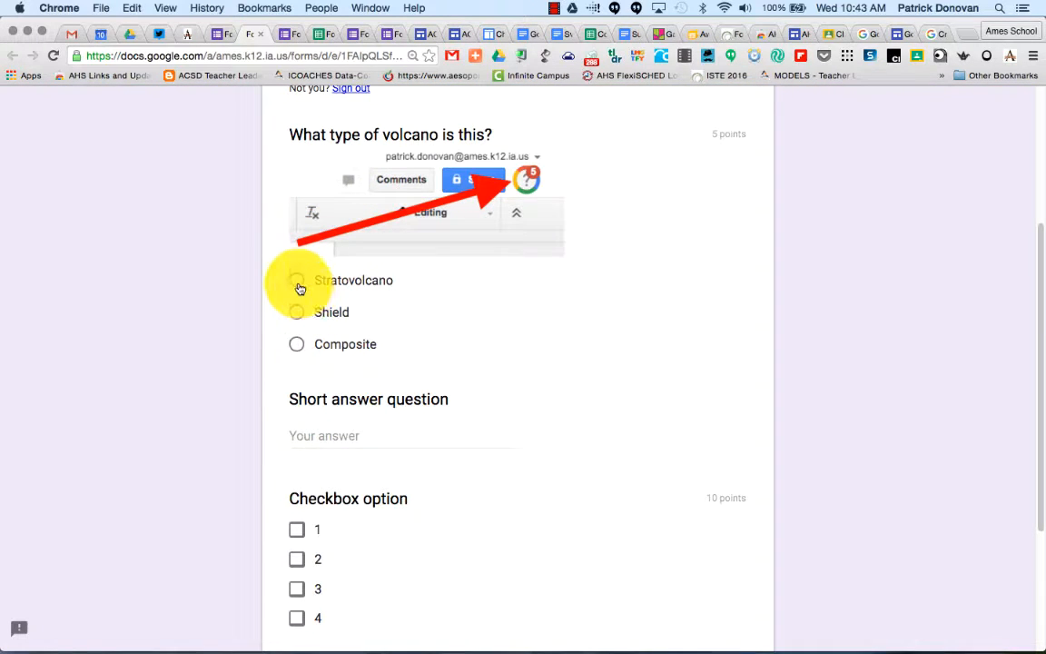
pyautogui.click(299, 289)
pyautogui.scroll(-3, 299, 289)
pyautogui.click(298, 366)
pyautogui.click(355, 283)
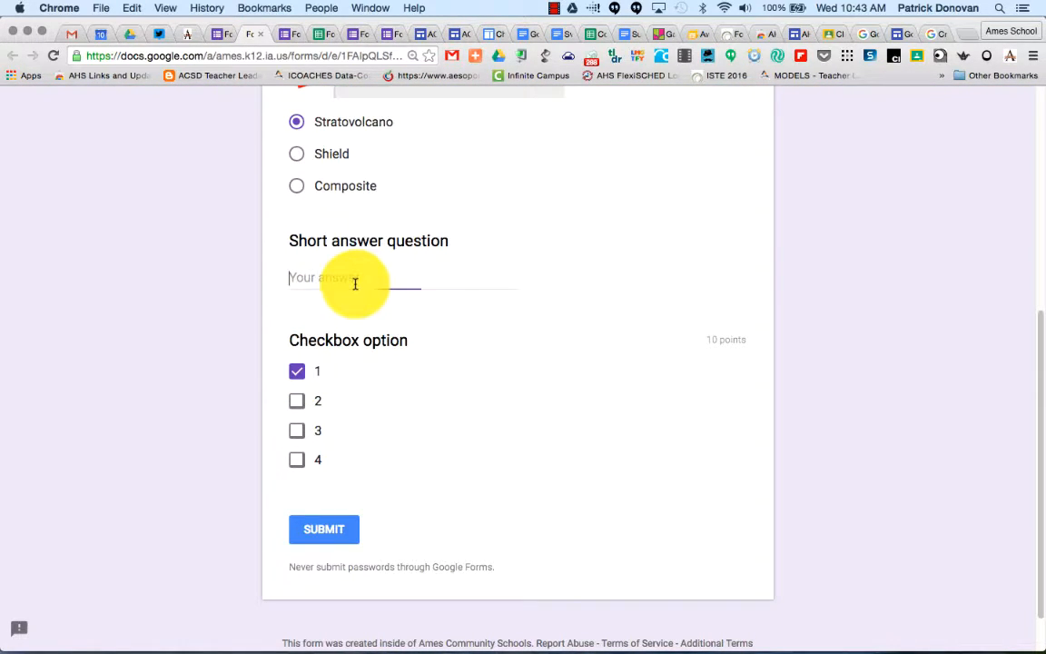
pyautogui.write('words')
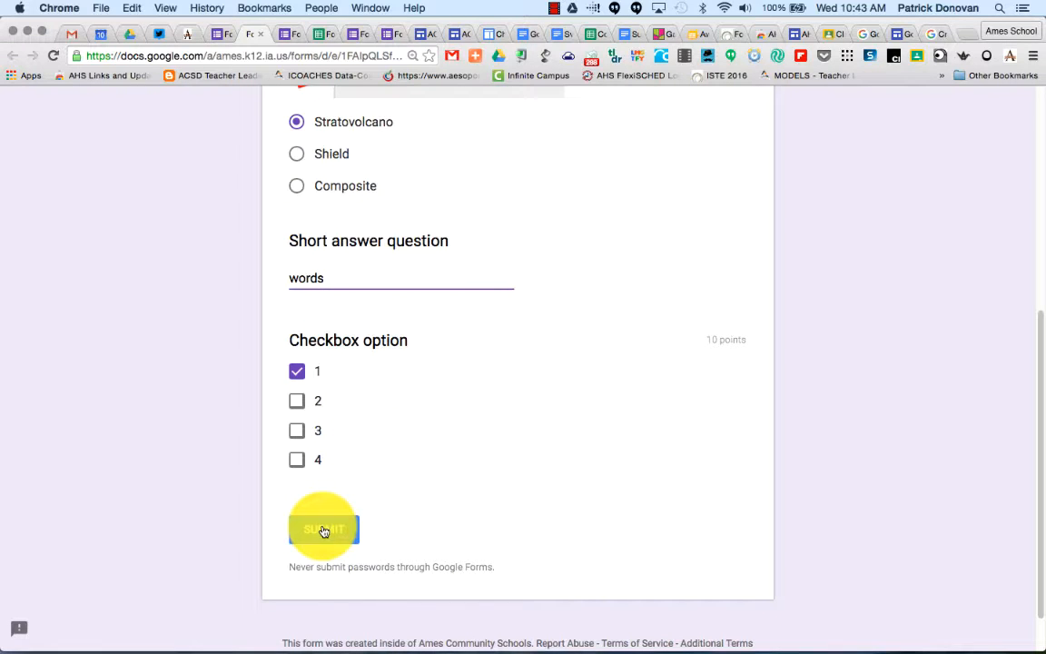
pyautogui.click(325, 532)
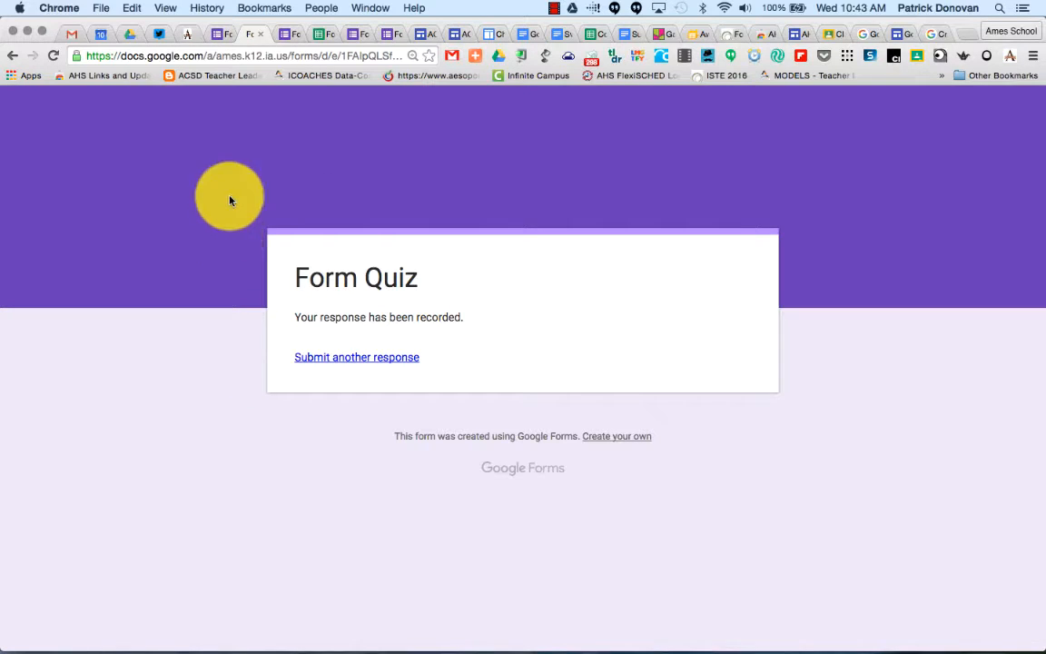
# Open the responses summary and review the insights, scores table and per-question answer charts.
pyautogui.click(260, 33)
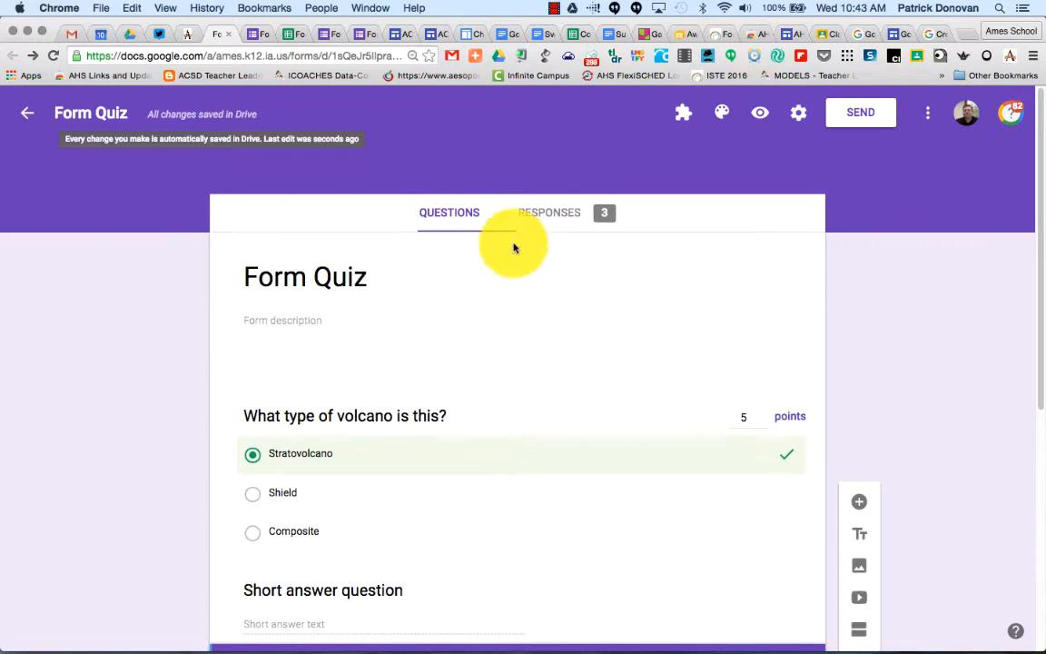
pyautogui.click(544, 217)
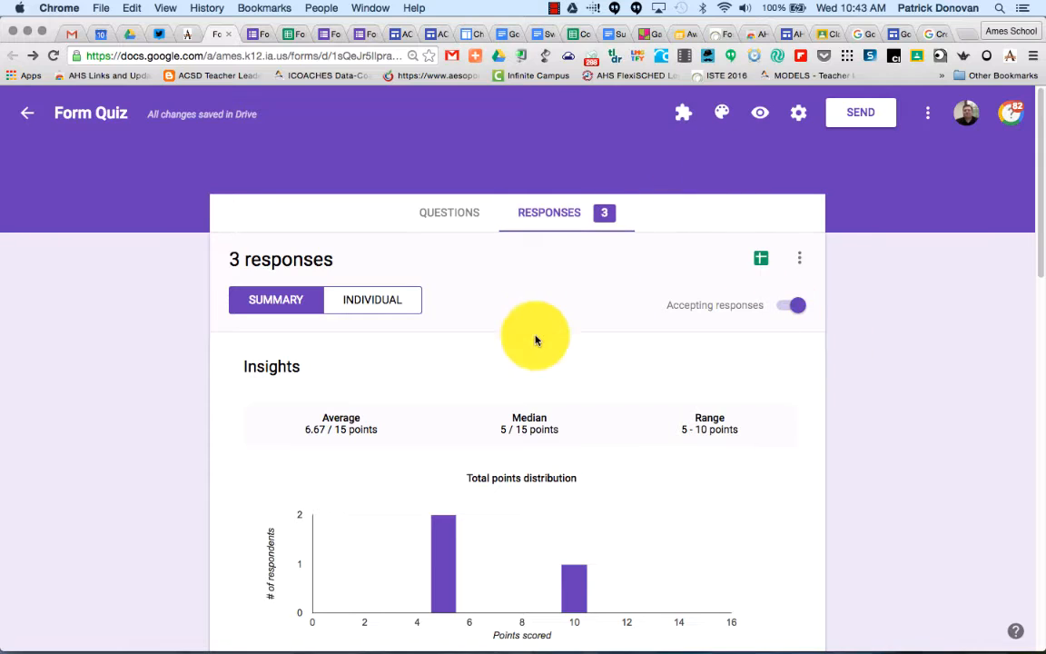
pyautogui.scroll(-2, 536, 340)
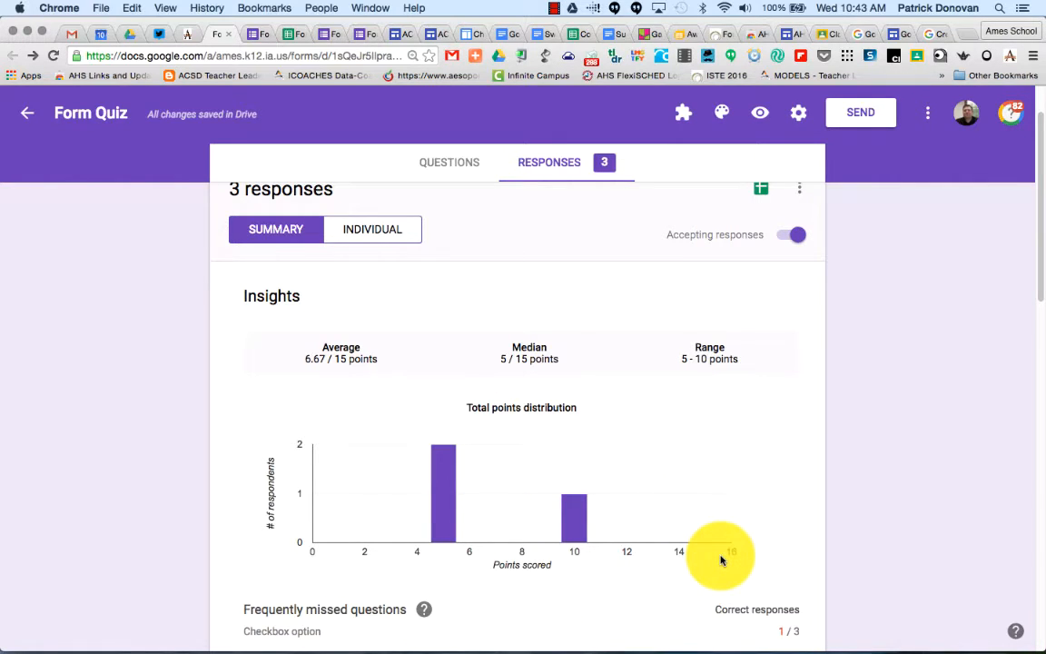
pyautogui.scroll(-5, 724, 557)
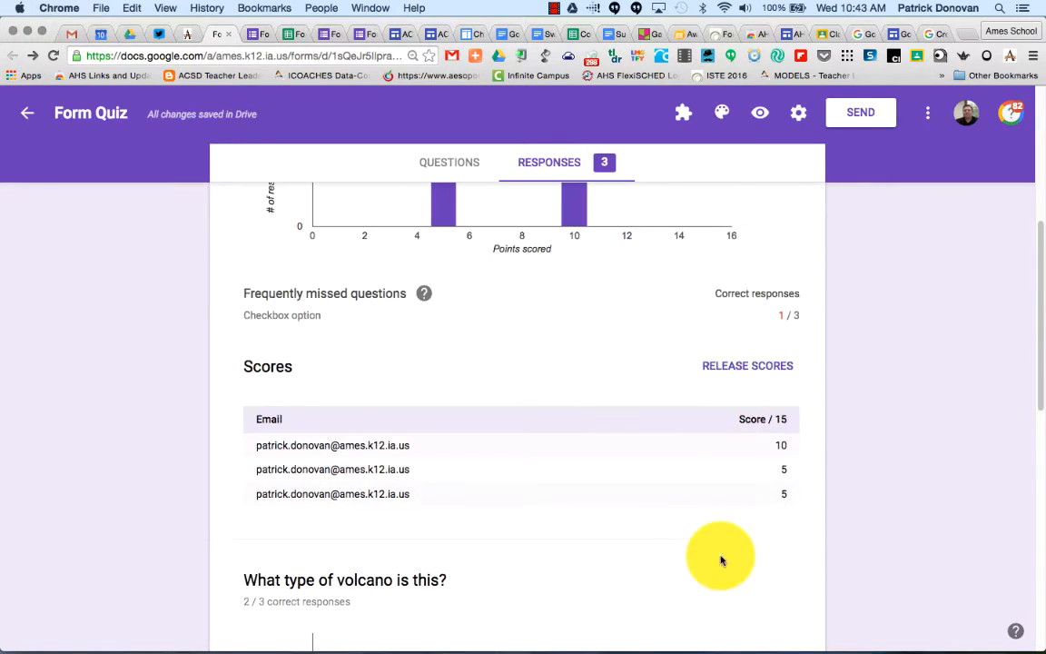
pyautogui.scroll(-3, 579, 440)
pyautogui.scroll(-5, 420, 374)
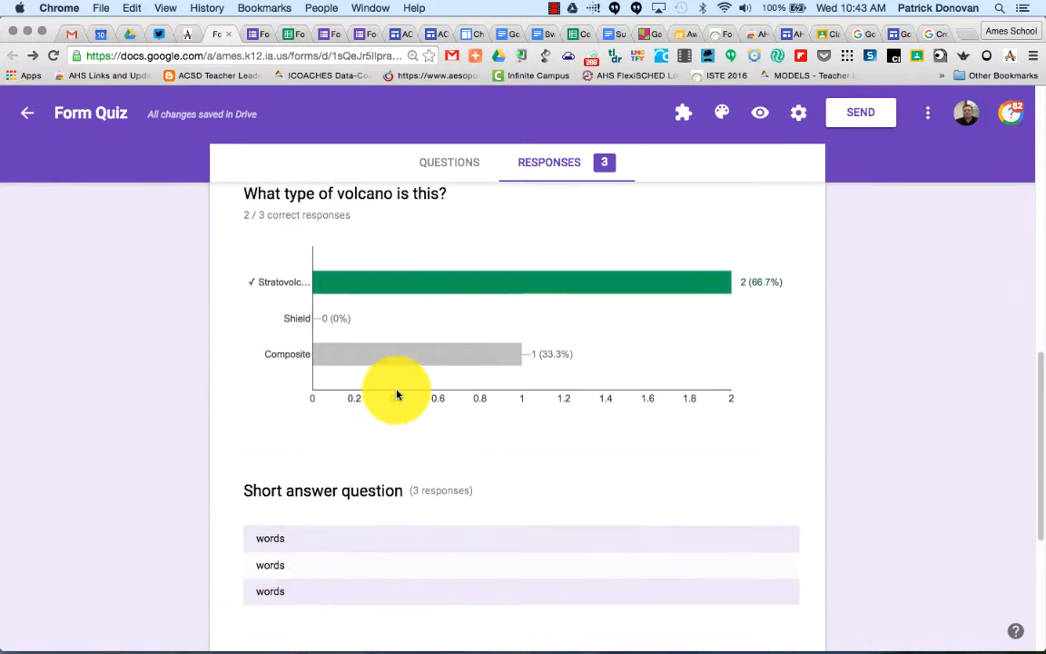
pyautogui.scroll(-4, 207, 506)
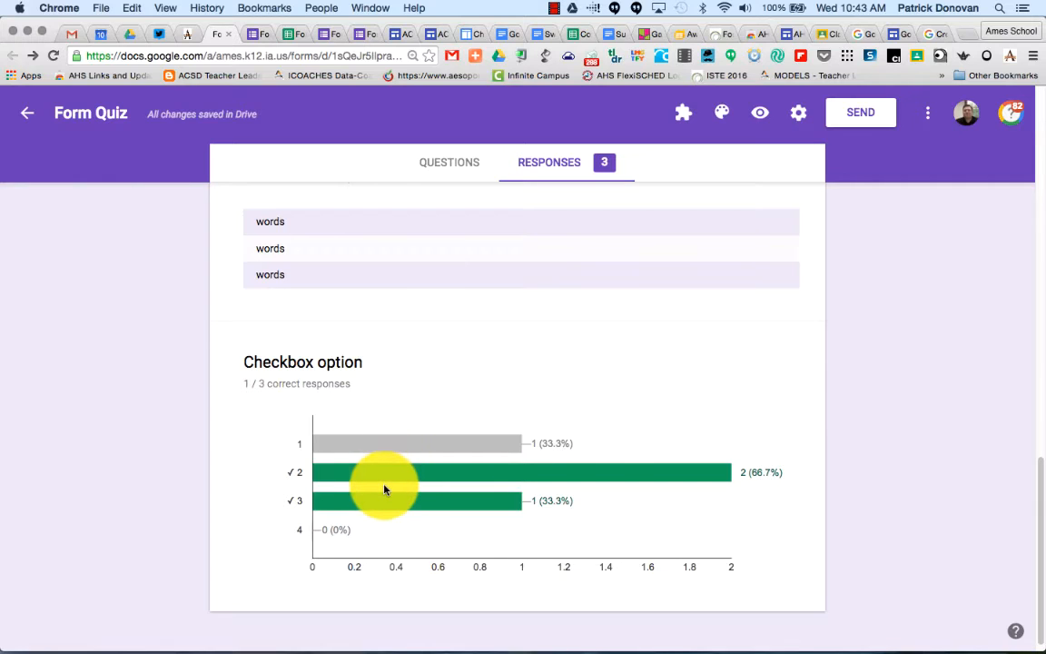
pyautogui.scroll(6, 384, 490)
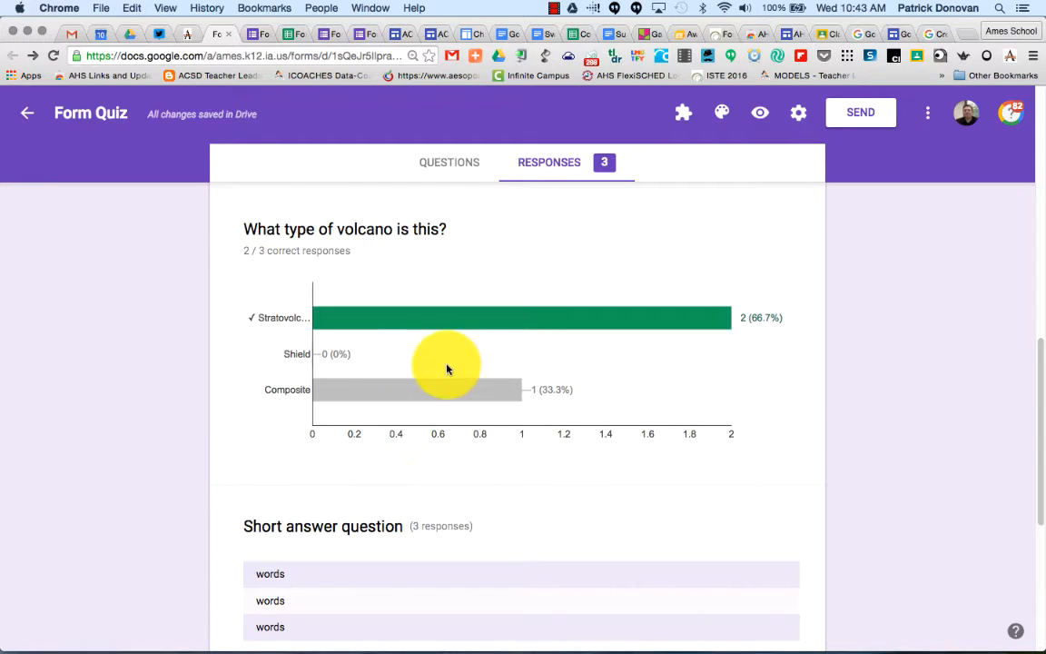
pyautogui.moveTo(432, 400)
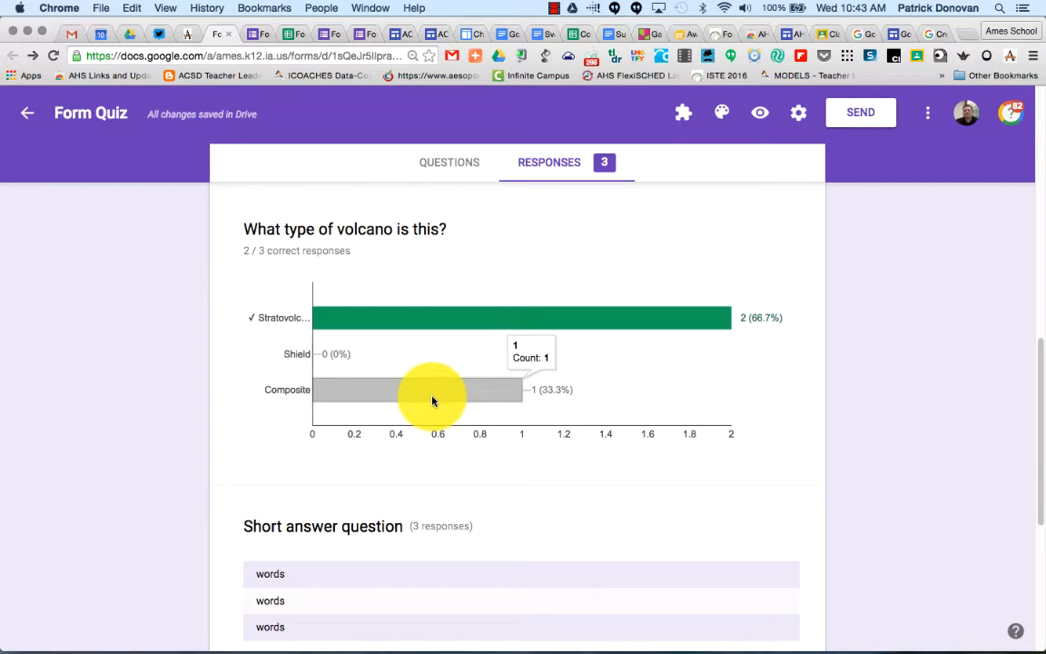
pyautogui.scroll(4, 433, 401)
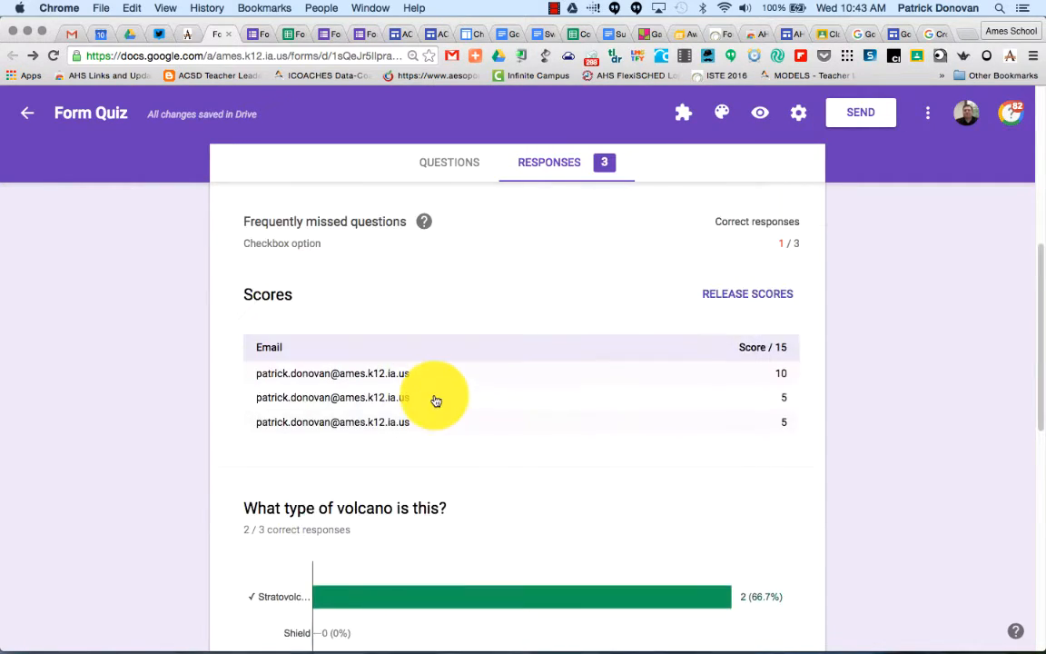
# Release scores by email, unticking the first two respondents so only the last one is sent.
pyautogui.click(754, 295)
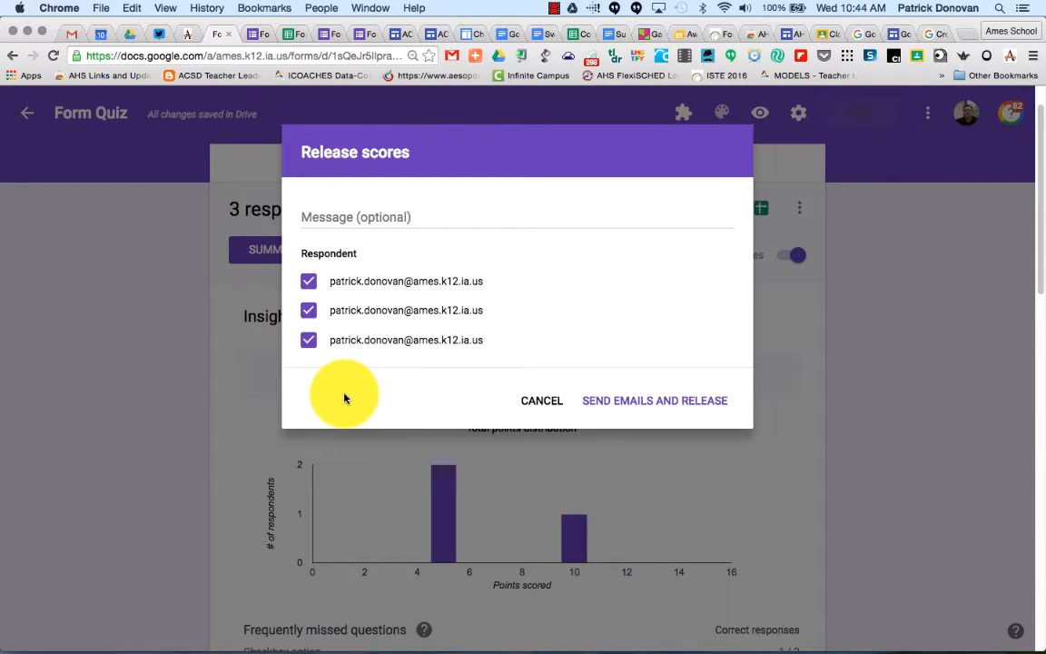
pyautogui.click(399, 221)
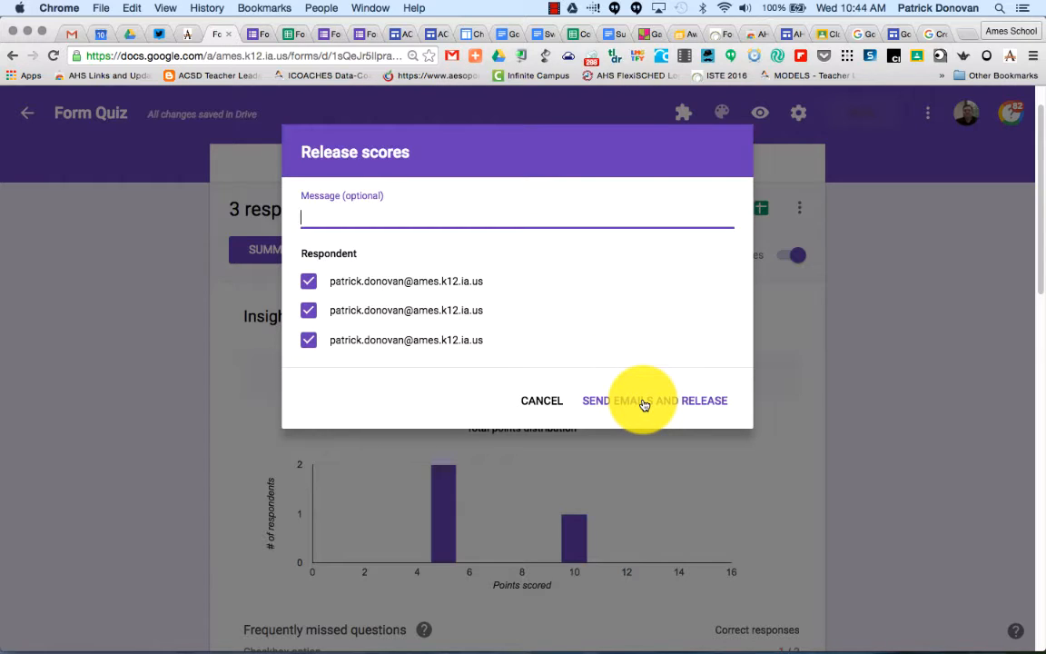
pyautogui.click(308, 281)
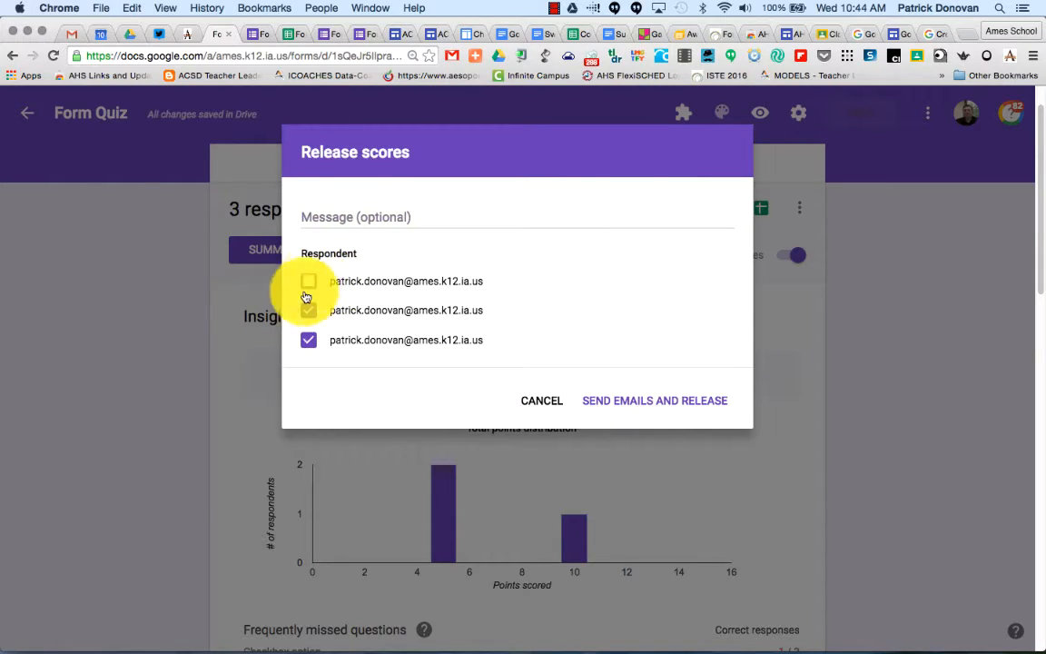
pyautogui.click(308, 310)
pyautogui.click(630, 400)
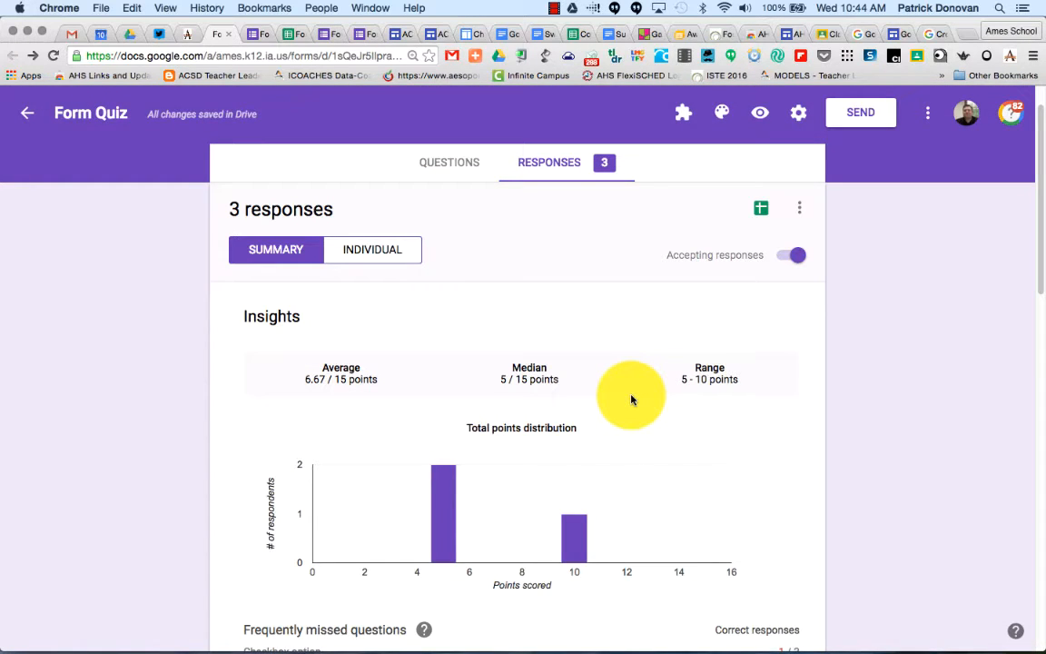
# Review the scores table on the responses summary.
pyautogui.scroll(-3, 631, 397)
pyautogui.scroll(-2, 787, 451)
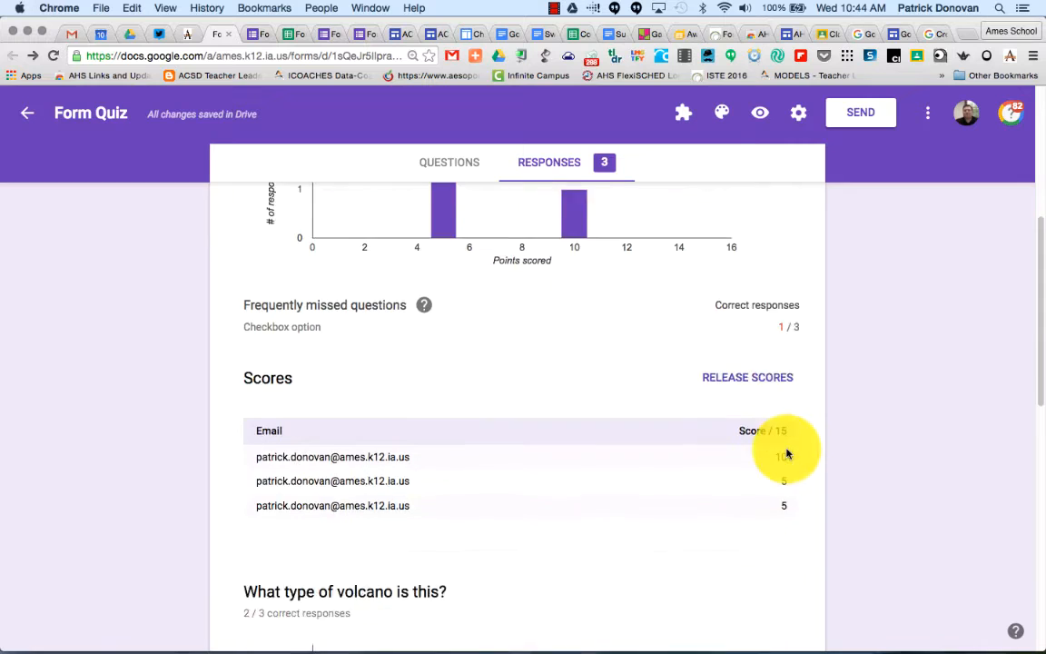
pyautogui.scroll(-1, 787, 453)
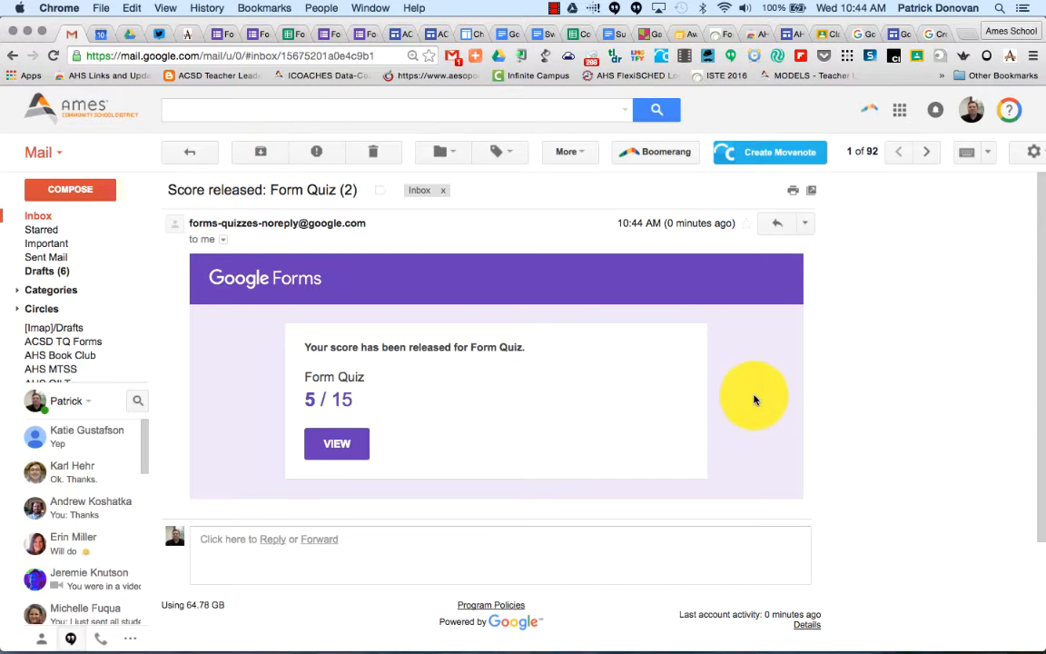
# In Gmail, open the released score from the Form Quiz email and review the graded answers and correct answers.
pyautogui.scroll(-1, 582, 351)
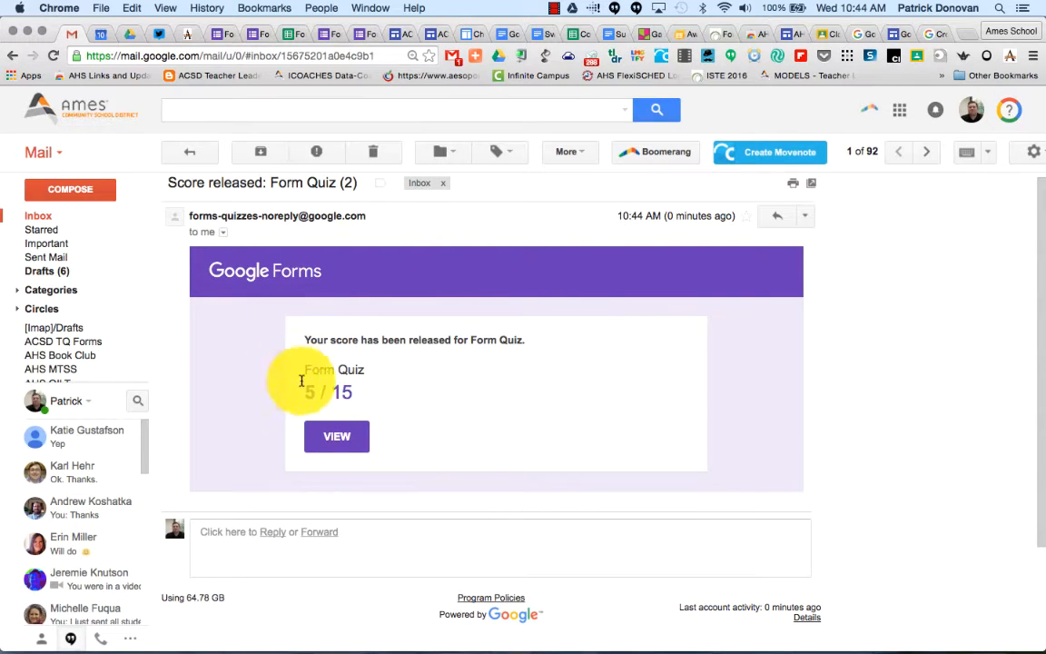
pyautogui.click(335, 434)
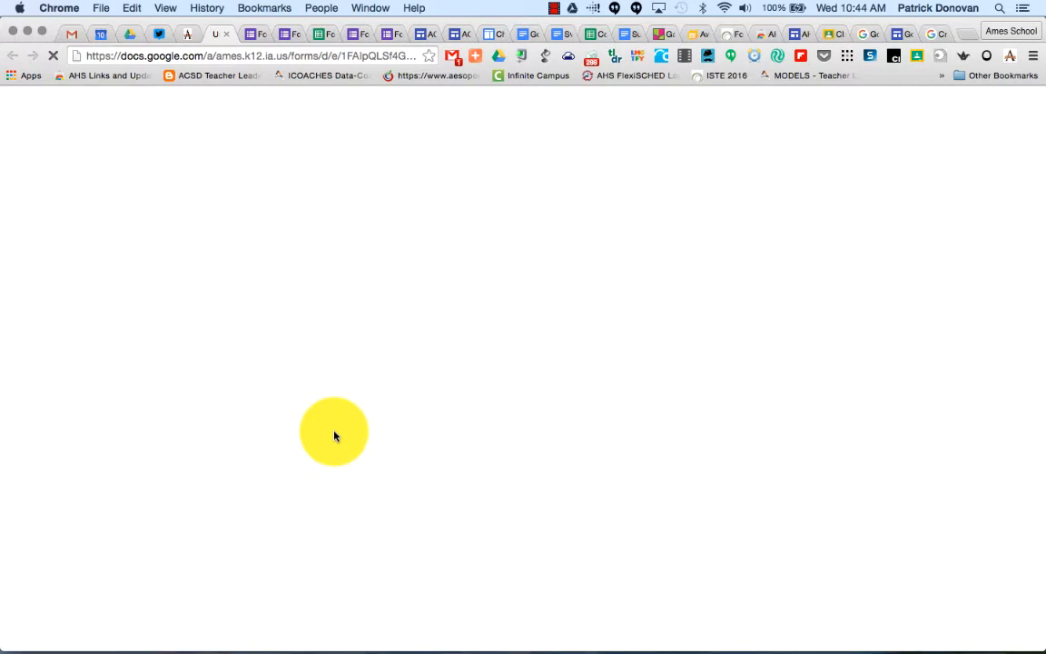
pyautogui.scroll(-3, 379, 401)
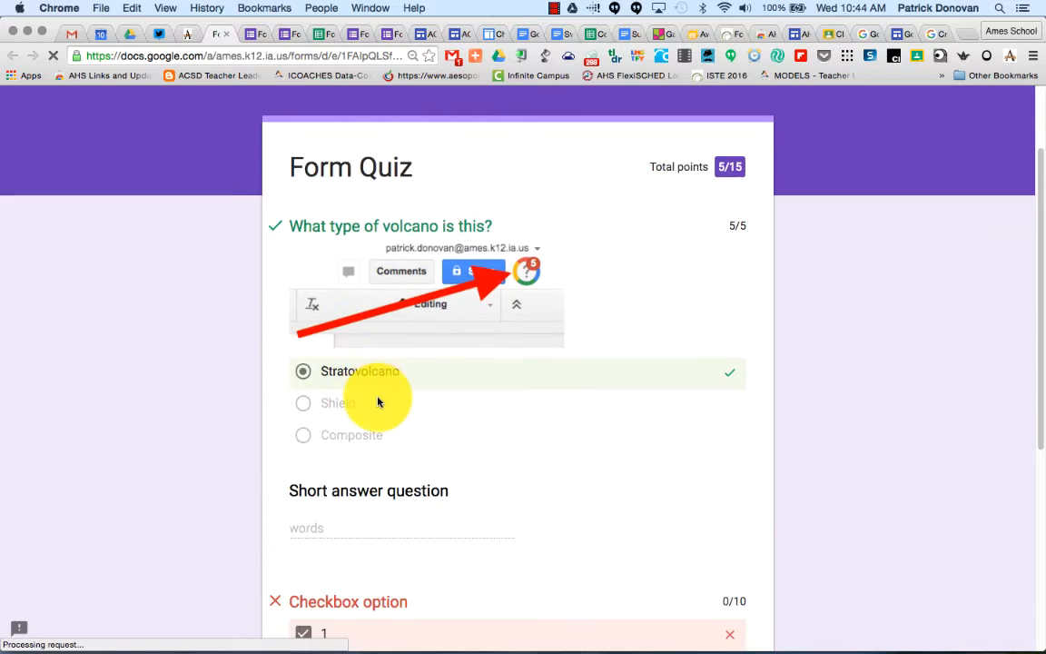
pyautogui.scroll(-5, 378, 402)
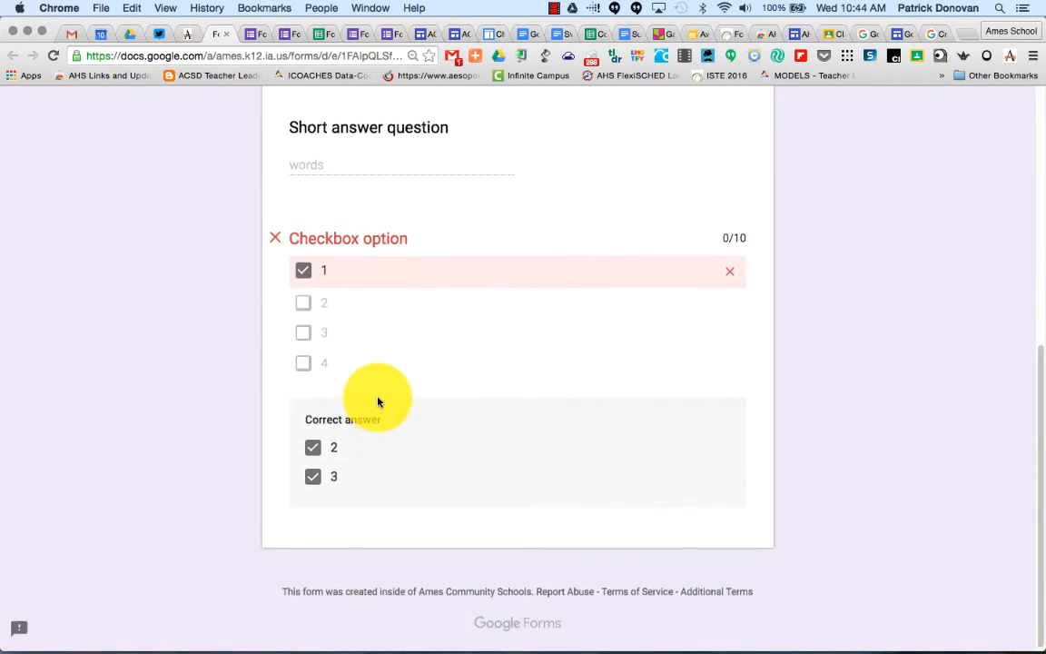
pyautogui.scroll(3, 378, 401)
pyautogui.scroll(1, 378, 402)
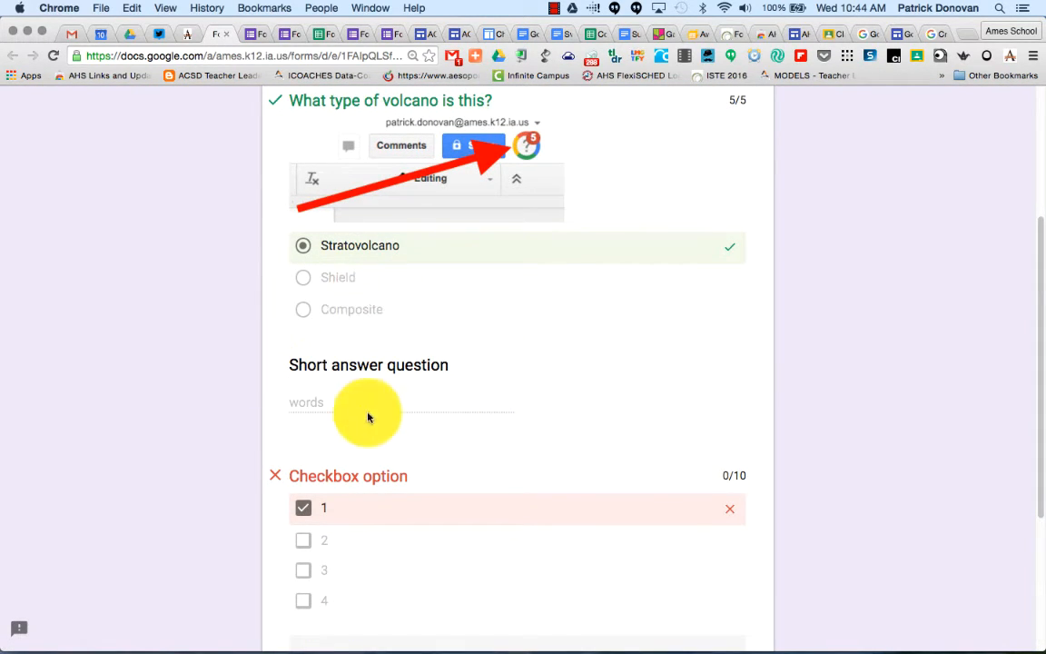